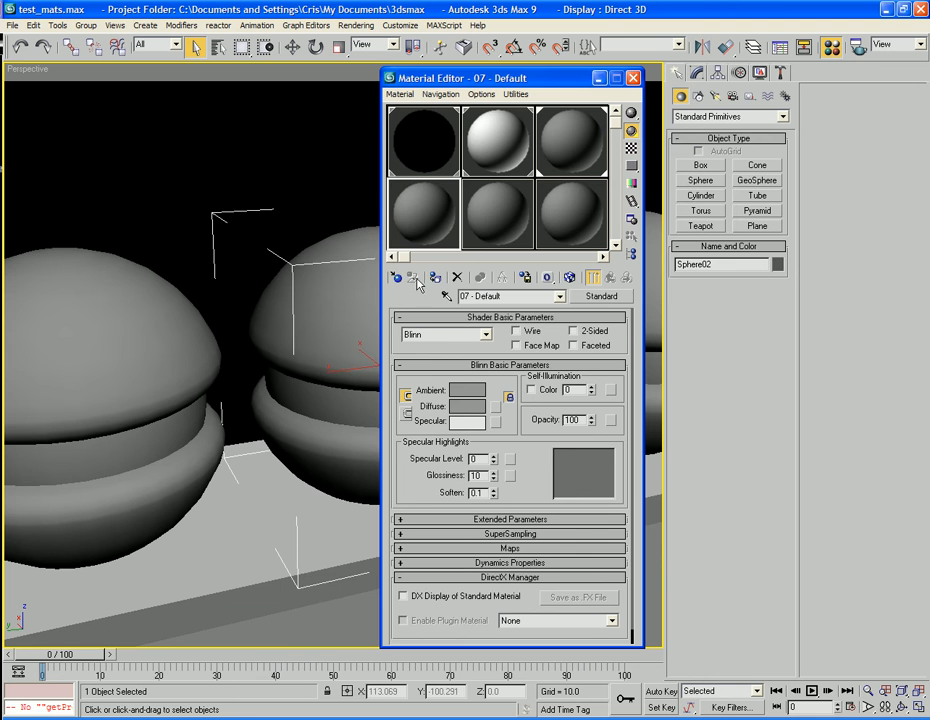
Change the 07 - Default material to Raytrace and test-render it on the middle object.
{"action": "left_click", "coordinate": [601, 296]}
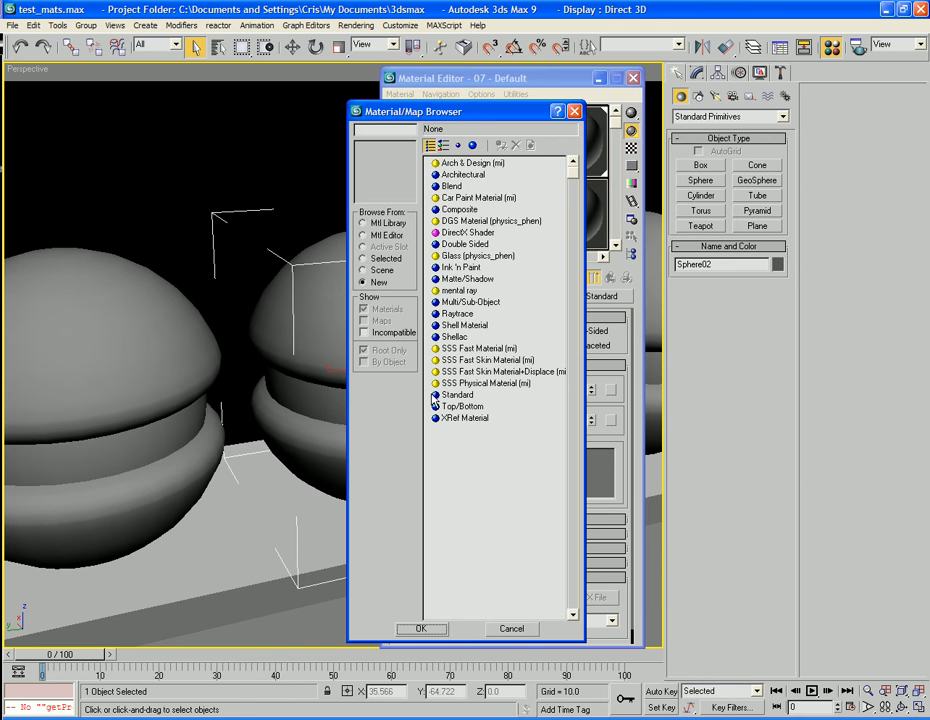
{"action": "double_click", "coordinate": [452, 315]}
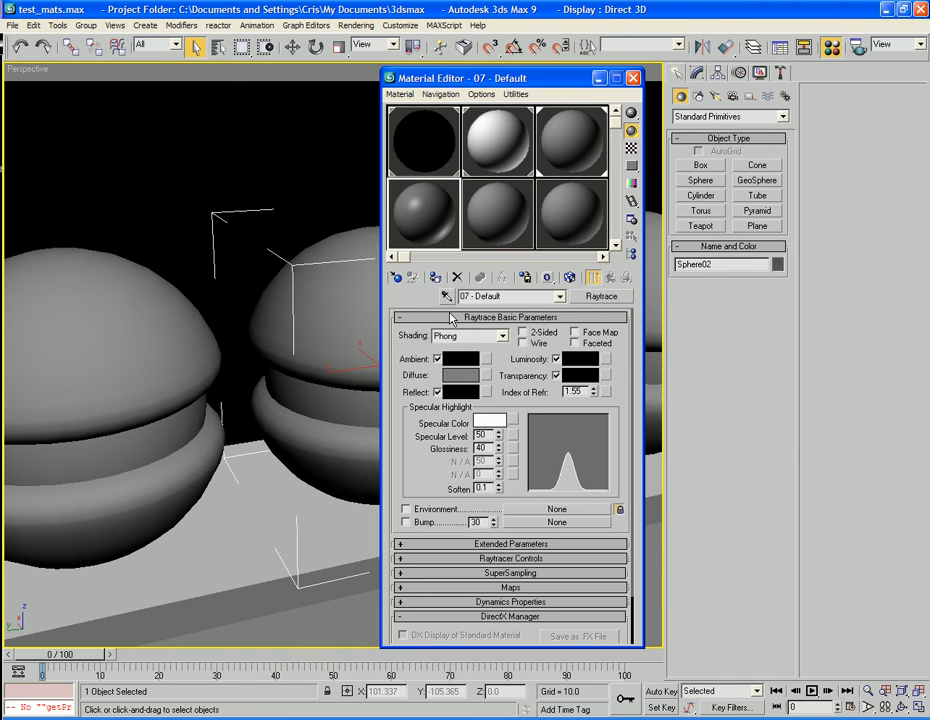
{"action": "left_click_drag", "start_coordinate": [568, 78], "coordinate": [793, 93]}
{"action": "middle_click_drag", "start_coordinate": [356, 333], "coordinate": [367, 307]}
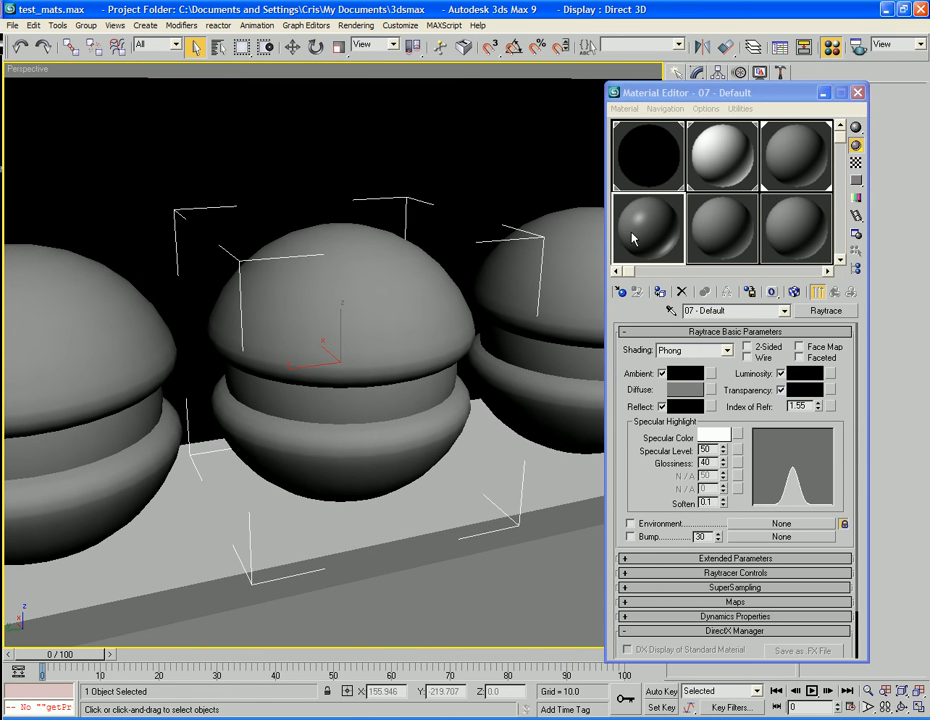
{"action": "middle_click_drag", "start_coordinate": [376, 311], "coordinate": [382, 316]}
{"action": "key", "text": "F9"}
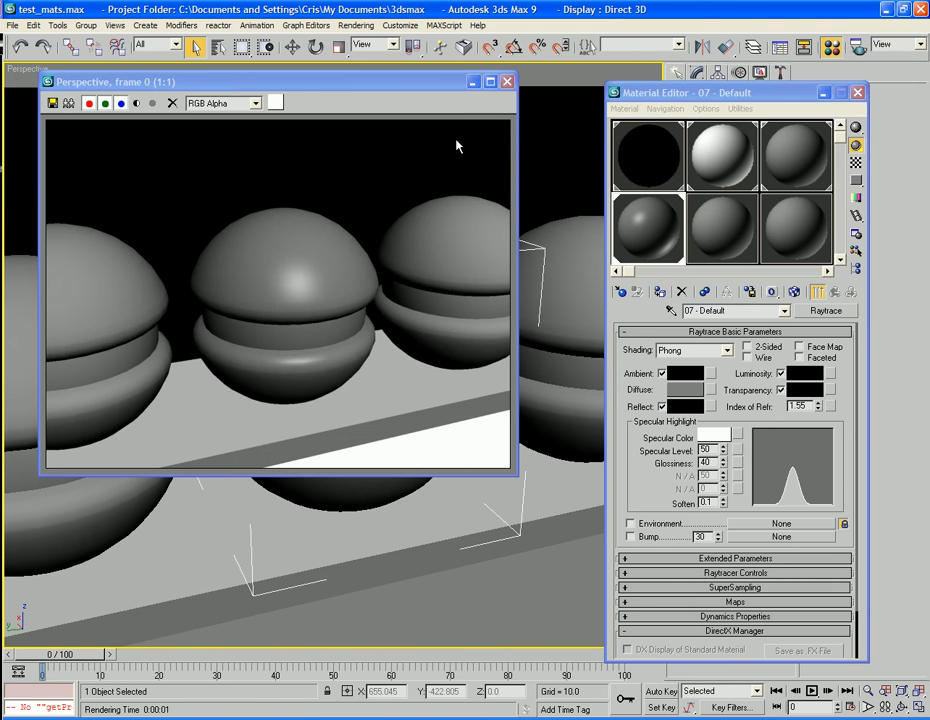
{"action": "left_click", "coordinate": [507, 81]}
Load the Dark_Metal_Obelisk material from the material library into the active slot and assign it to the leftmost object.
{"action": "left_click", "coordinate": [620, 291]}
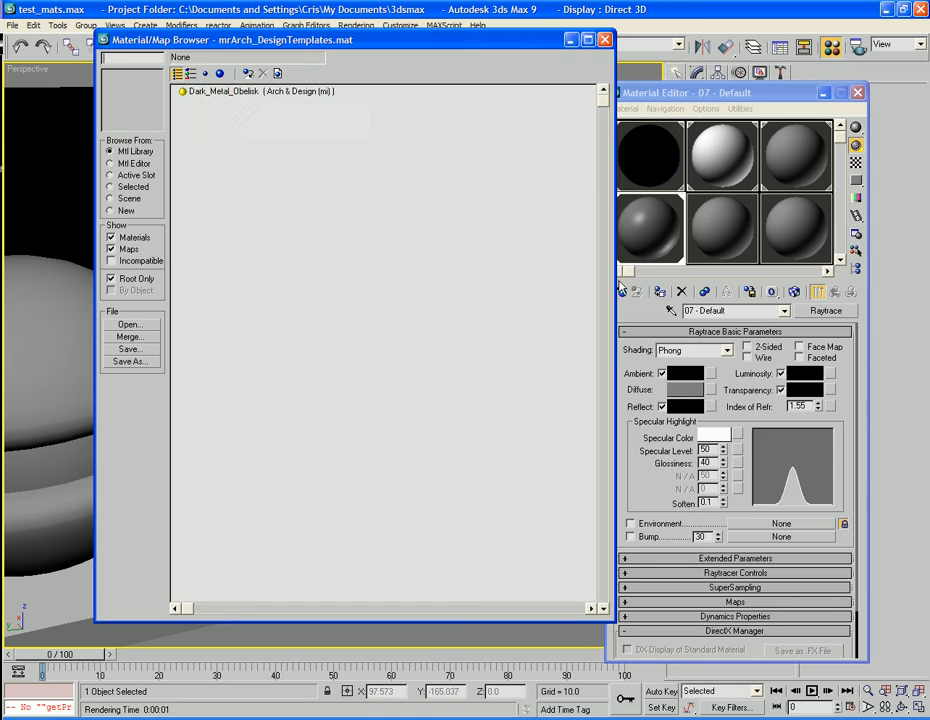
{"action": "double_click", "coordinate": [200, 91]}
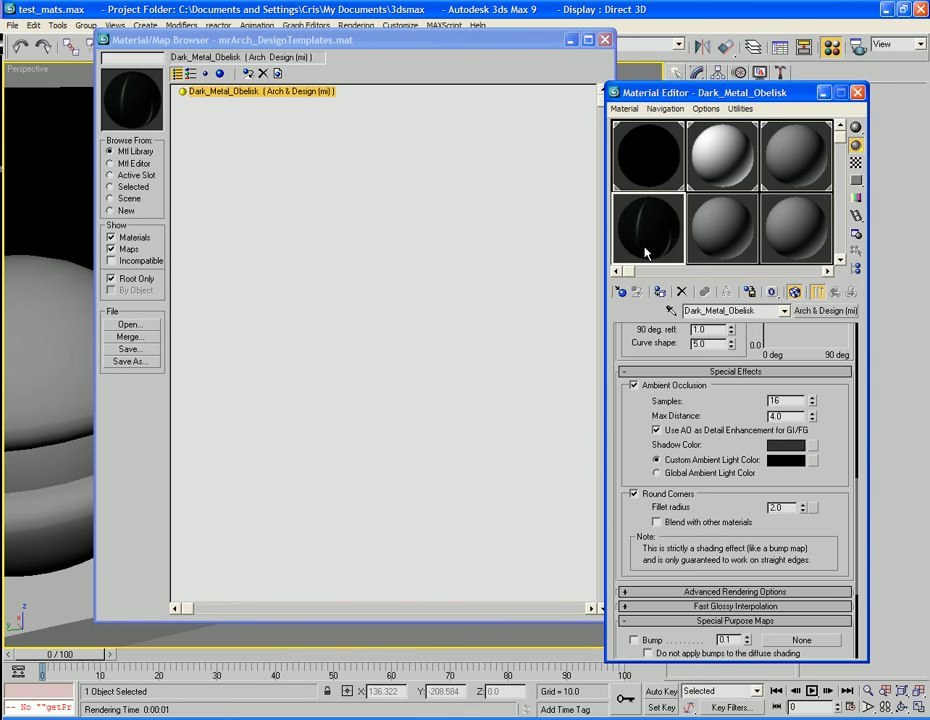
{"action": "left_click", "coordinate": [604, 41]}
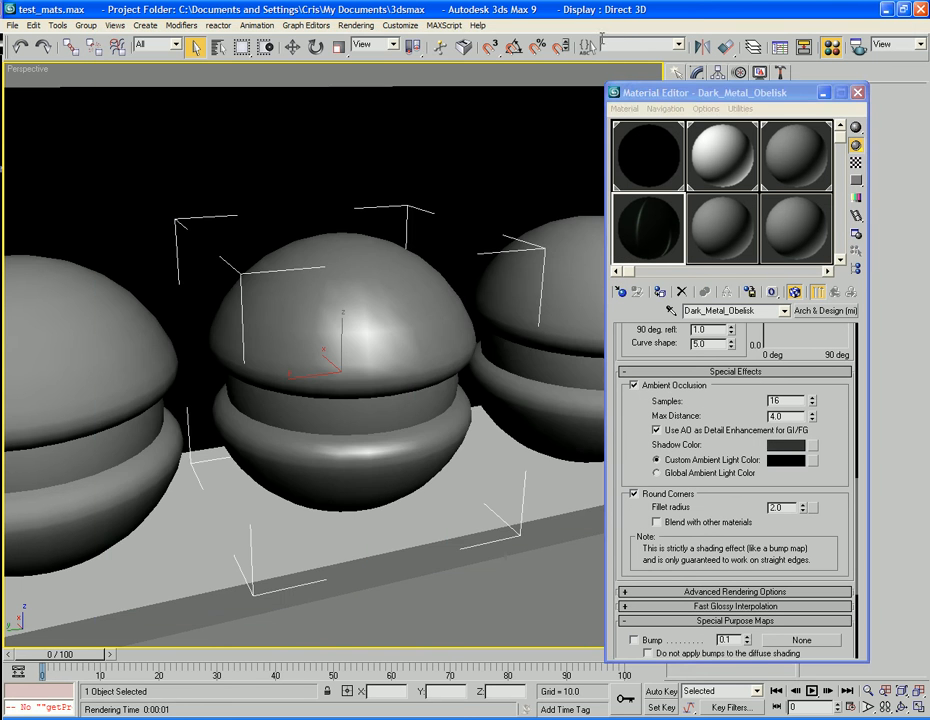
{"action": "left_click_drag", "start_coordinate": [656, 258], "coordinate": [94, 372]}
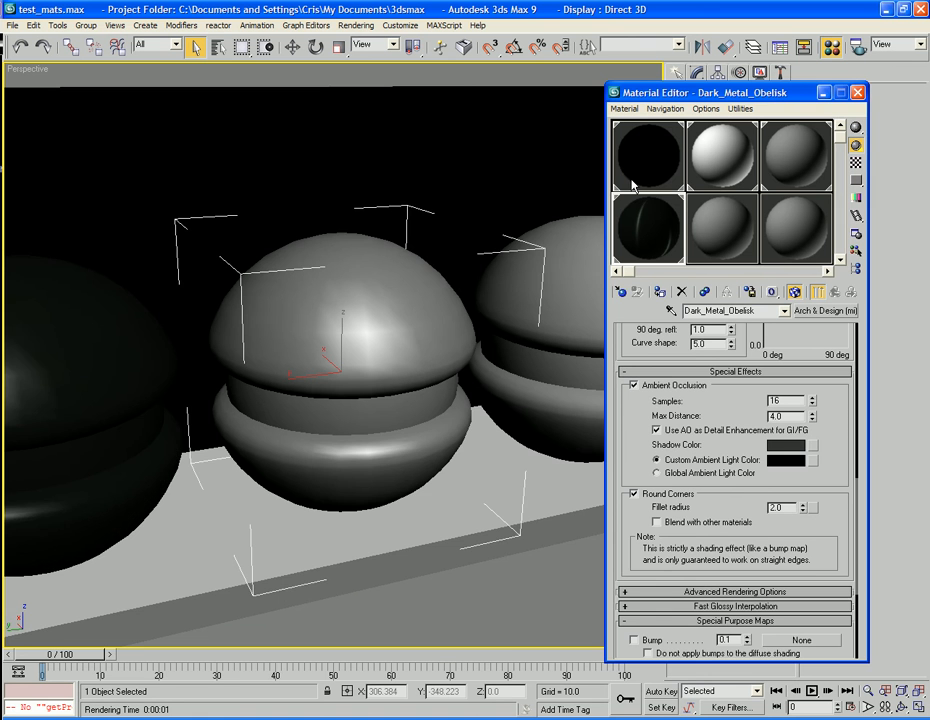
Add a Noise map to the diffuse color of the 08 - Default material and show it on the middle object in the viewport.
{"action": "middle_click_drag", "start_coordinate": [396, 343], "coordinate": [367, 346]}
{"action": "left_click", "coordinate": [707, 236]}
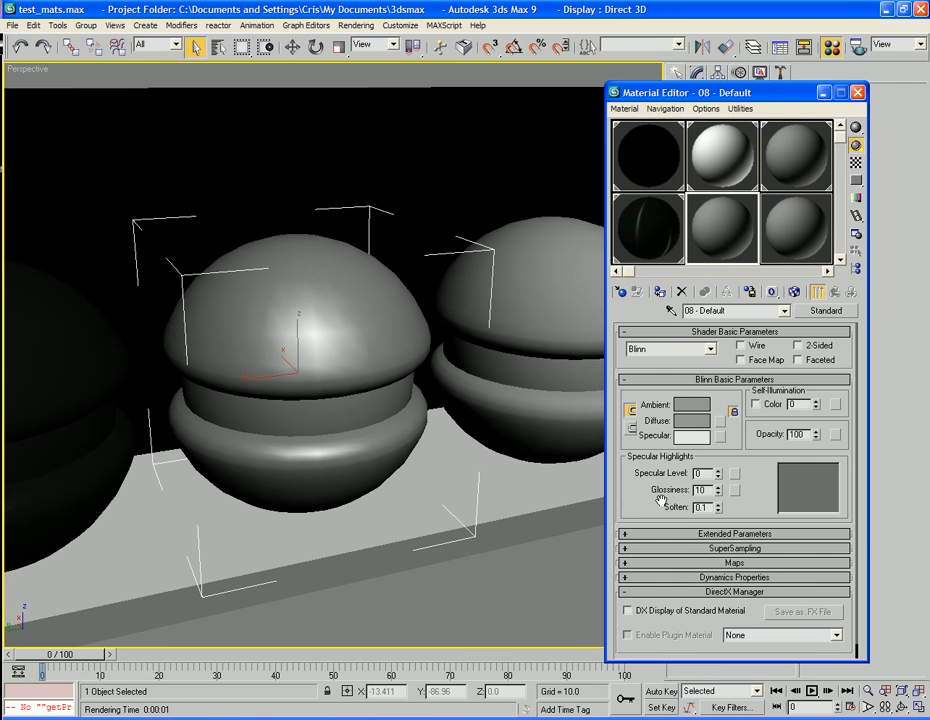
{"action": "scroll", "coordinate": [771, 397], "scroll_direction": "down", "scroll_amount": 1}
{"action": "left_click", "coordinate": [721, 406]}
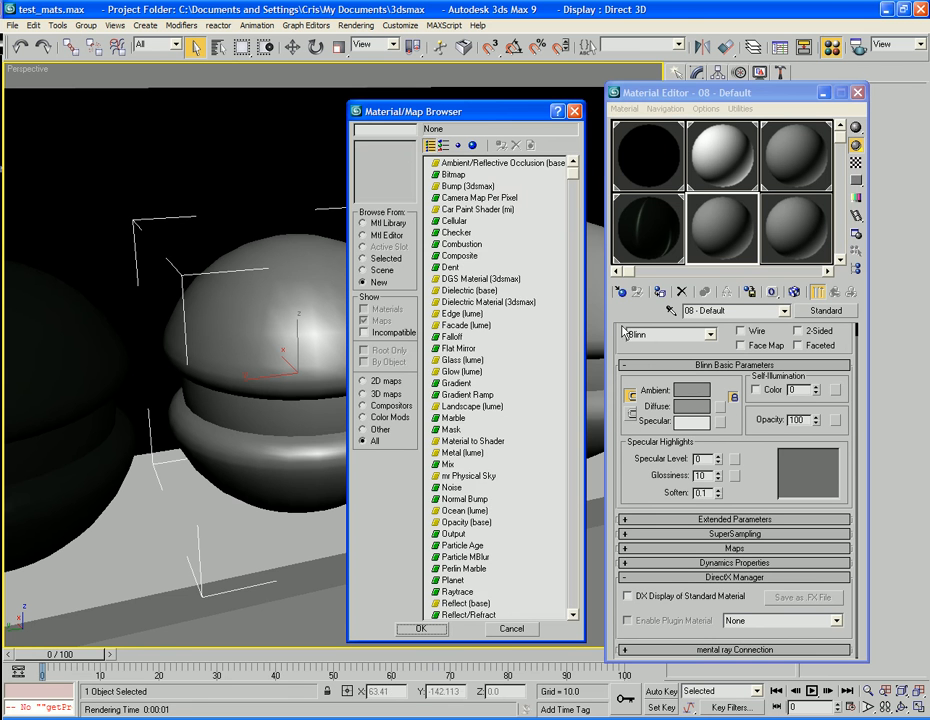
{"action": "double_click", "coordinate": [452, 487]}
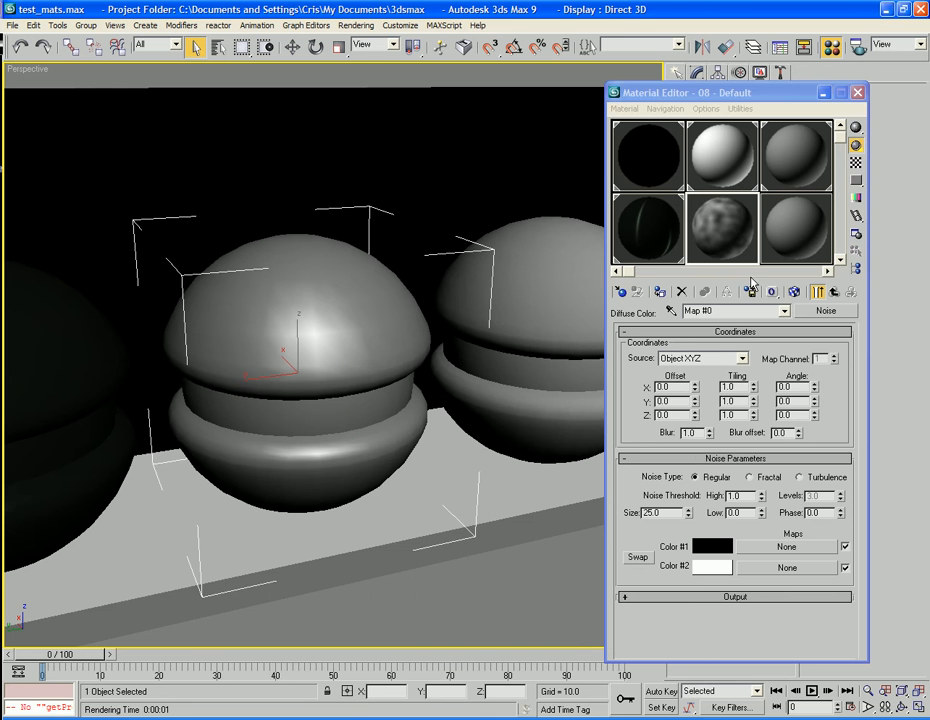
{"action": "left_click", "coordinate": [799, 291]}
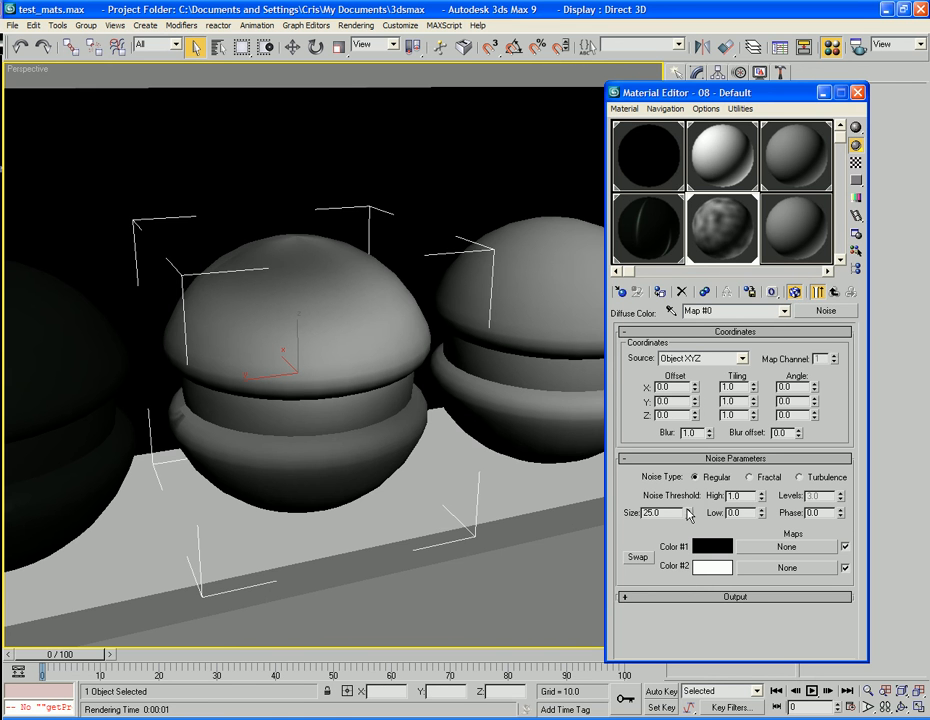
Configure the diffuse noise as Fractal with size 33.6, high threshold 0.55, low threshold 0.54 and levels 1.5.
{"action": "left_click_drag", "start_coordinate": [690, 505], "coordinate": [692, 447]}
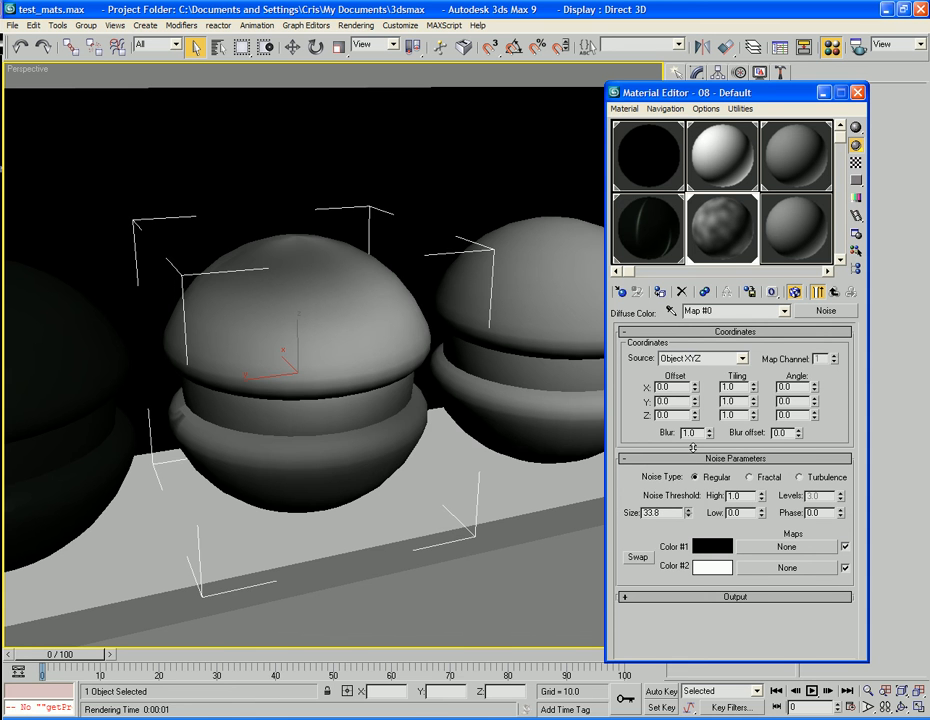
{"action": "left_click", "coordinate": [750, 478]}
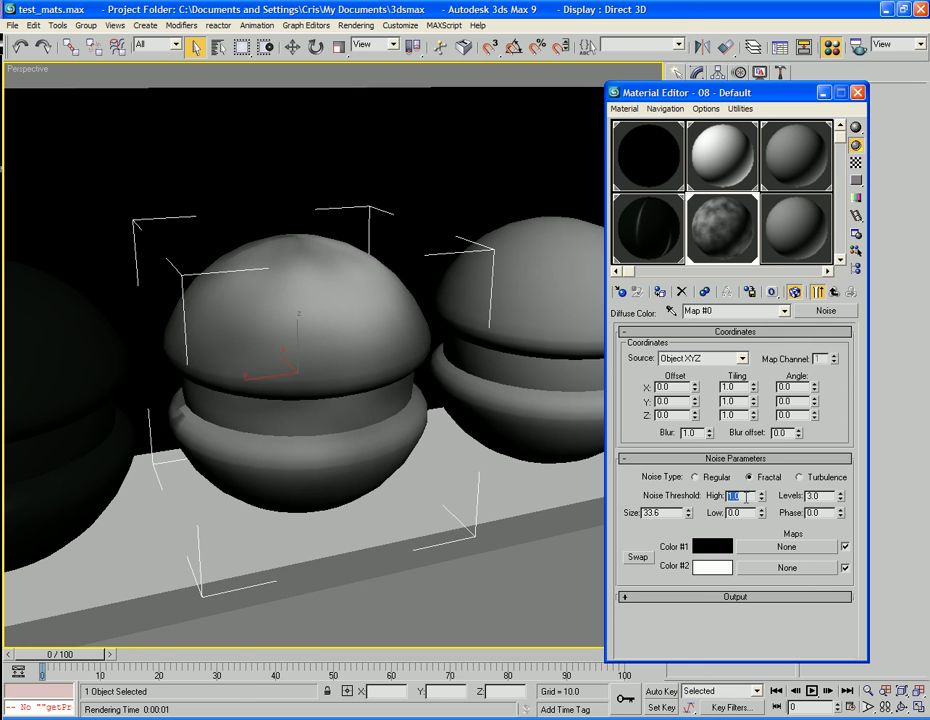
{"action": "type", "text": "0.55"}
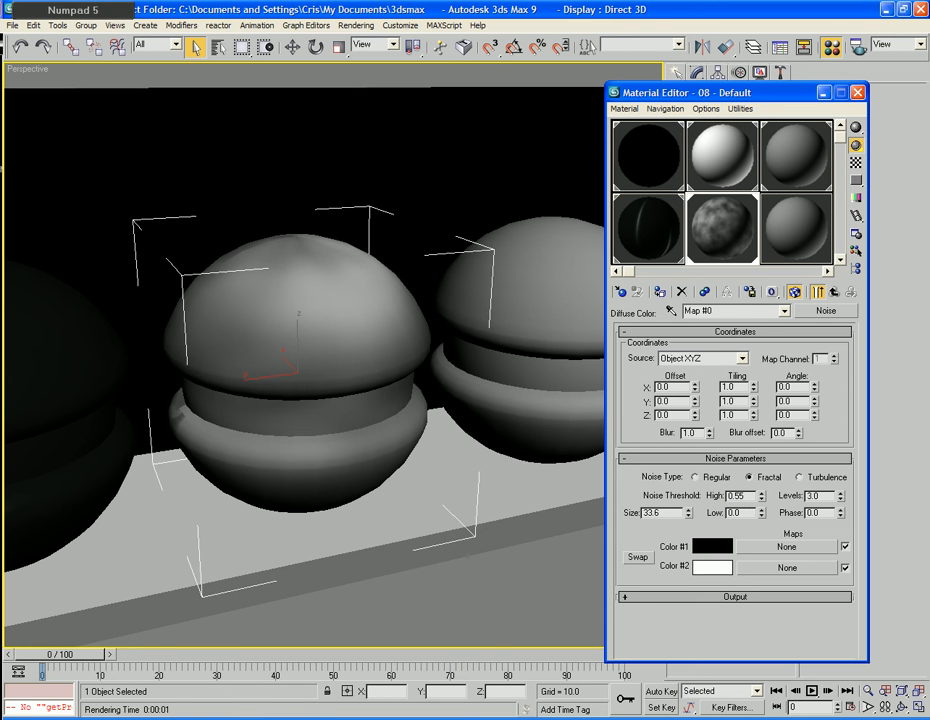
{"action": "key", "text": "Tab"}
{"action": "key", "text": "Tab"}
{"action": "type", "text": "0.54"}
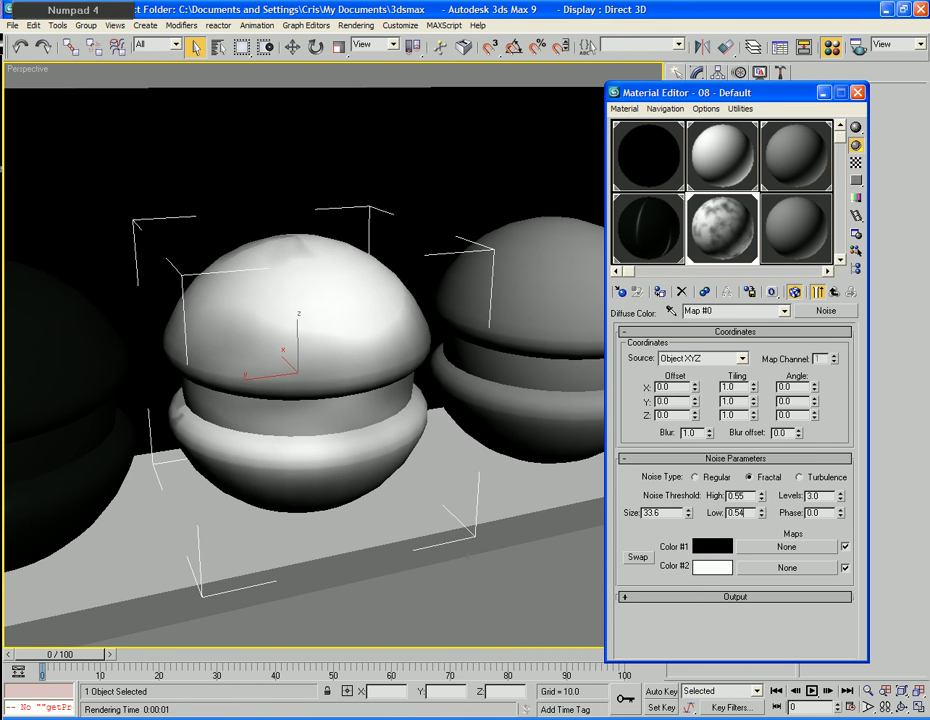
{"action": "key", "text": "Tab"}
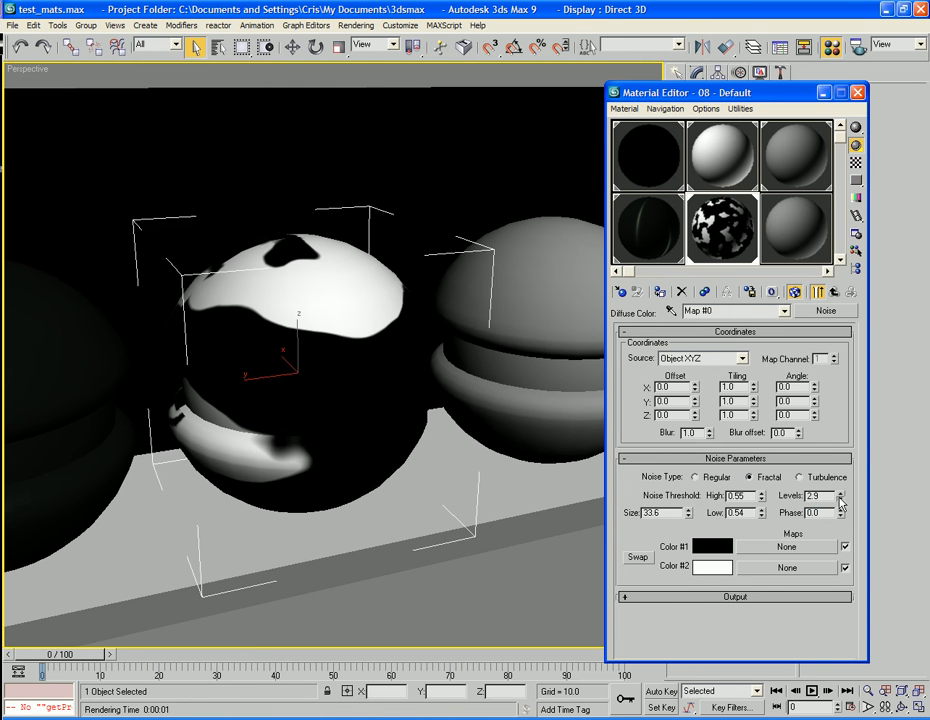
{"action": "left_click_drag", "start_coordinate": [840, 511], "coordinate": [840, 509]}
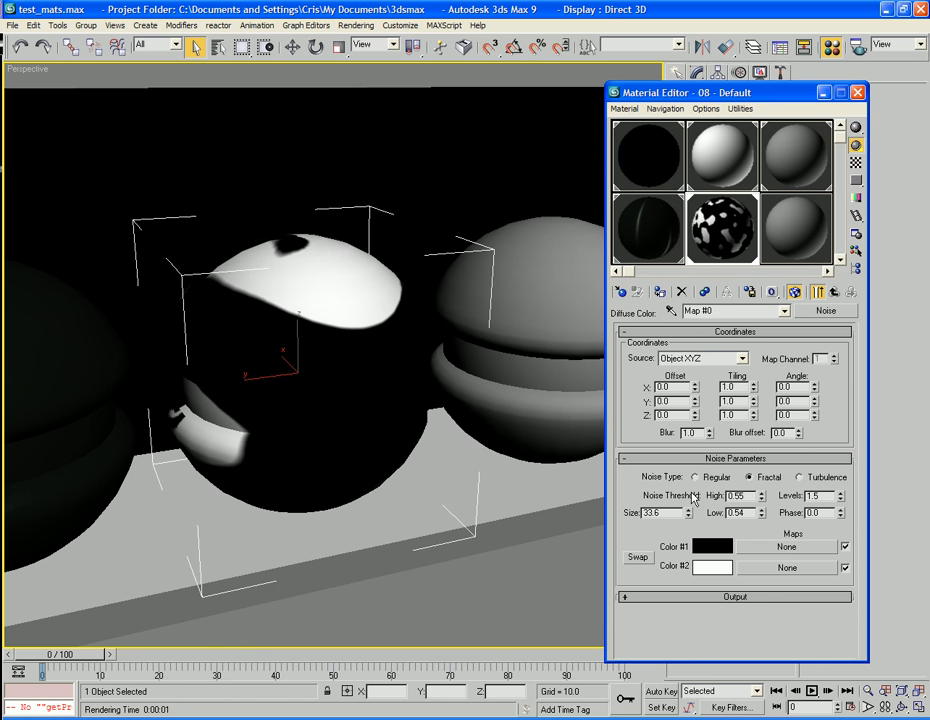
Set the diffuse noise's Color #1 to a dark grey of value 67 and Color #2 to value 69.
{"action": "left_click", "coordinate": [713, 551]}
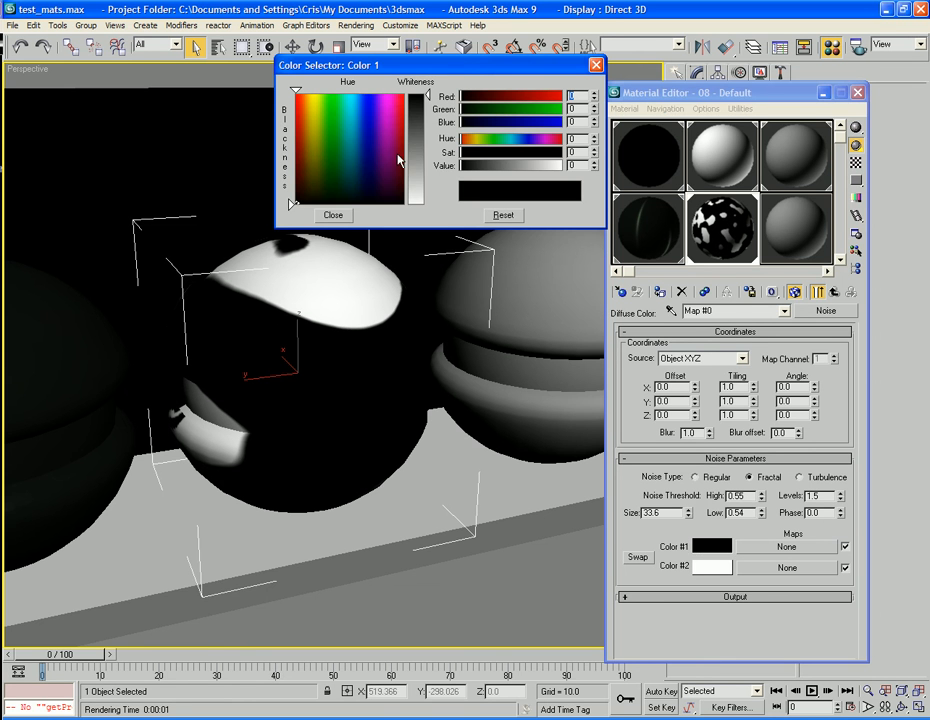
{"action": "left_click_drag", "start_coordinate": [415, 193], "coordinate": [416, 124]}
{"action": "left_click", "coordinate": [712, 567]}
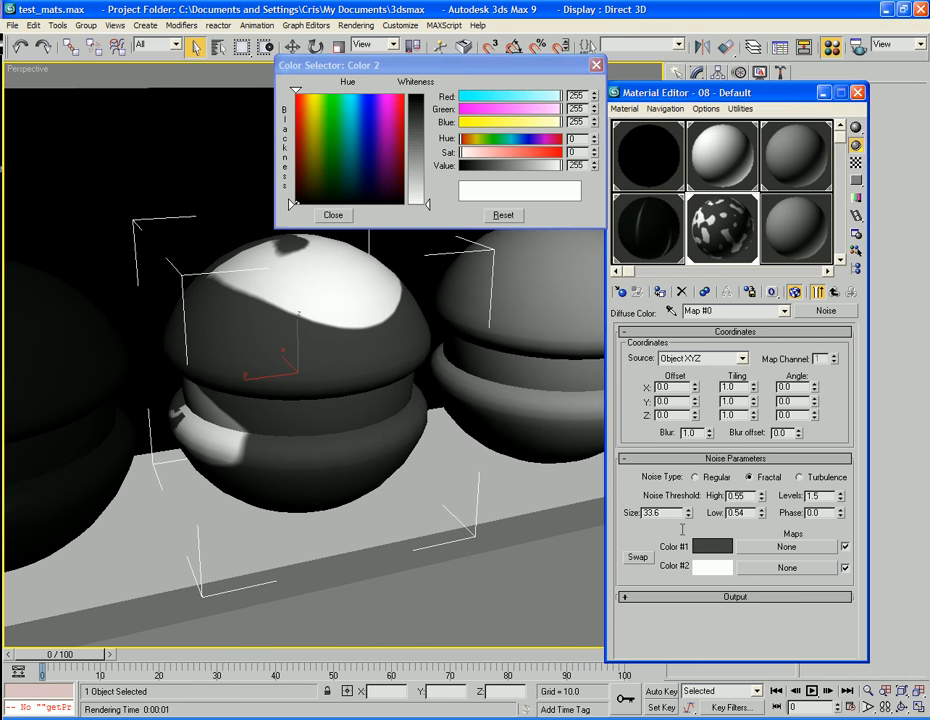
{"action": "left_click_drag", "start_coordinate": [425, 206], "coordinate": [425, 125]}
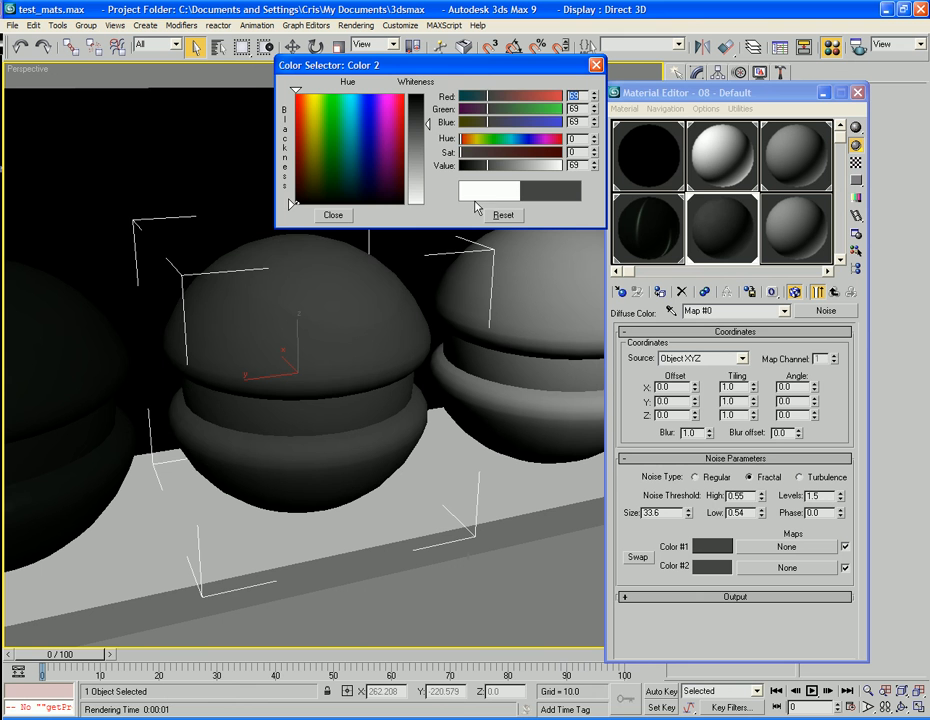
{"action": "left_click", "coordinate": [334, 216]}
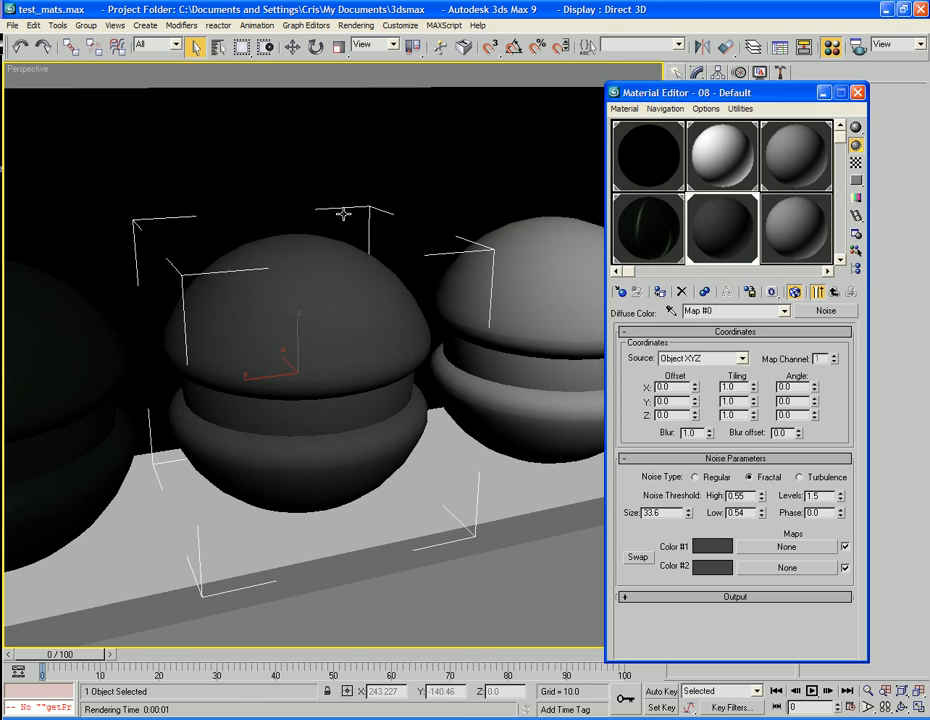
Brighten the diffuse noise's Color #2 to grey value 74, checking the perspective view with test renders.
{"action": "key", "text": "shift+q"}
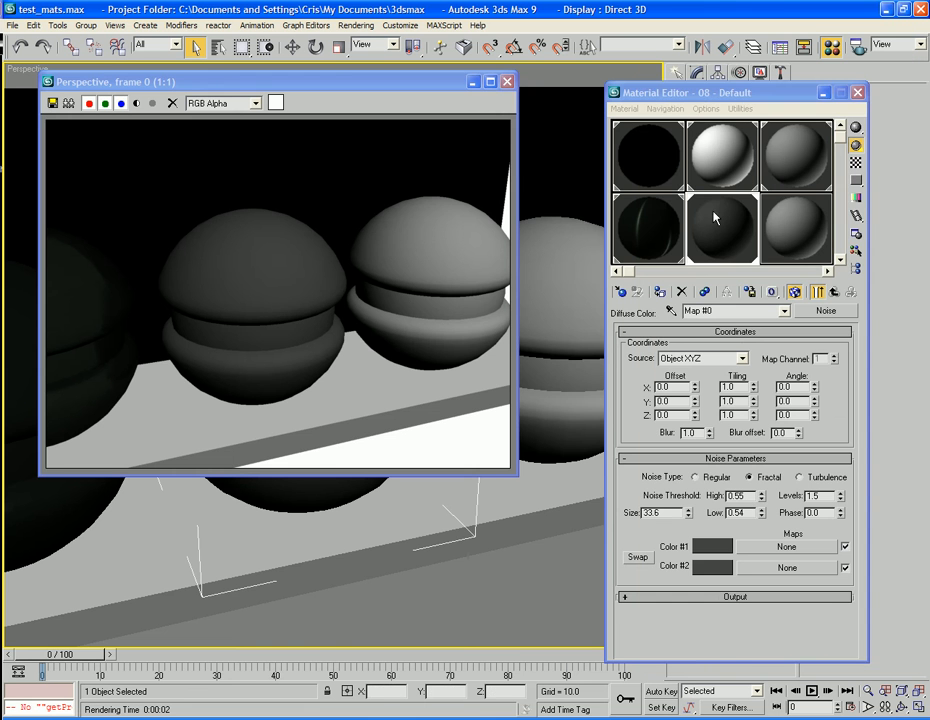
{"action": "left_click", "coordinate": [724, 568]}
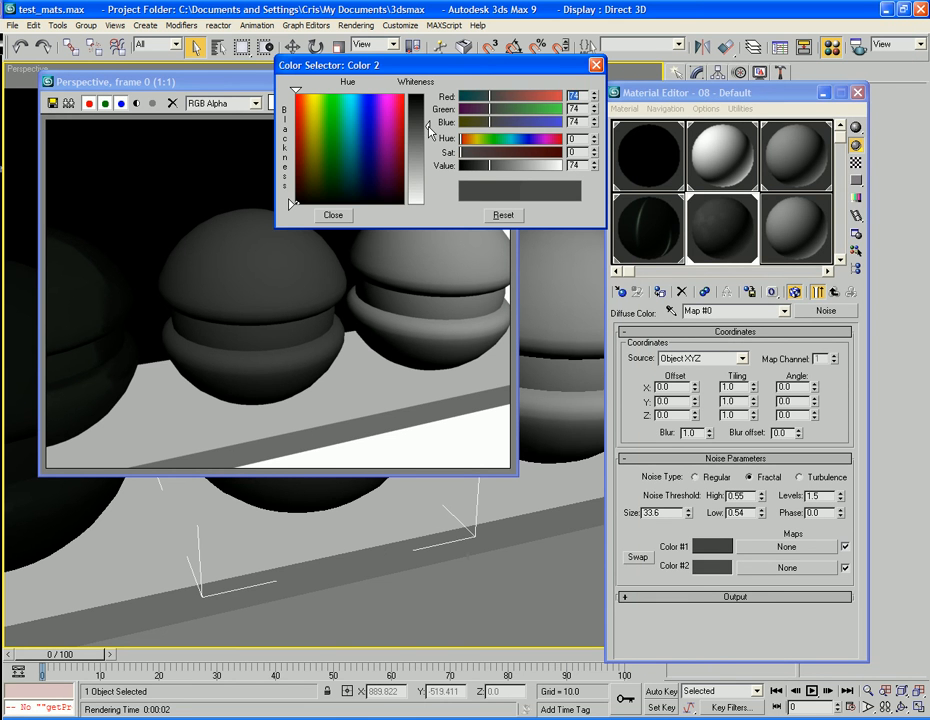
{"action": "key", "text": "F9"}
{"action": "left_click", "coordinate": [336, 215]}
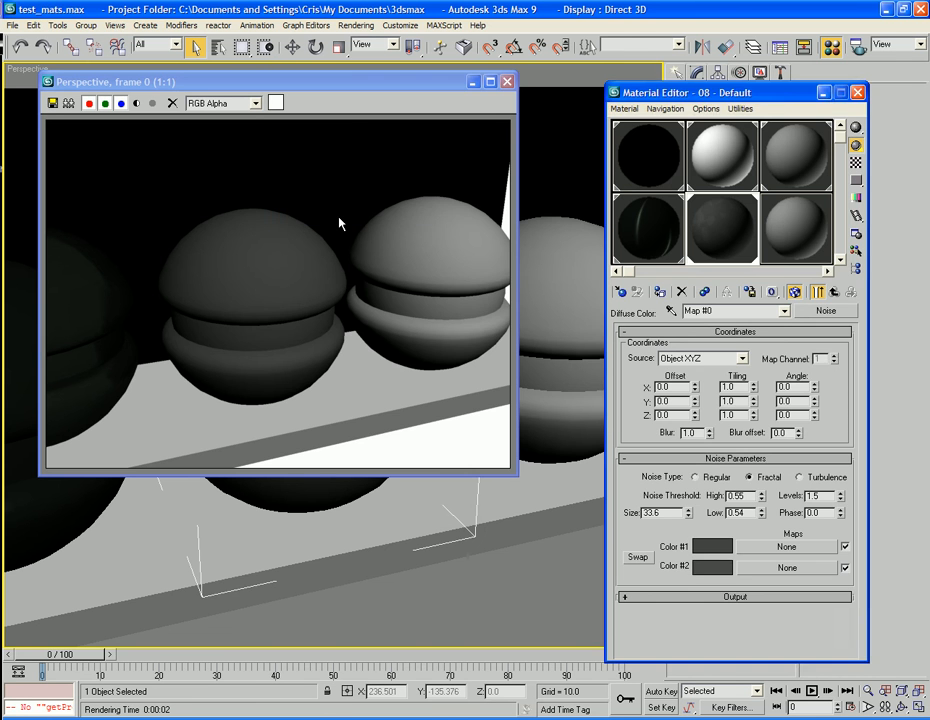
{"action": "key", "text": "F9"}
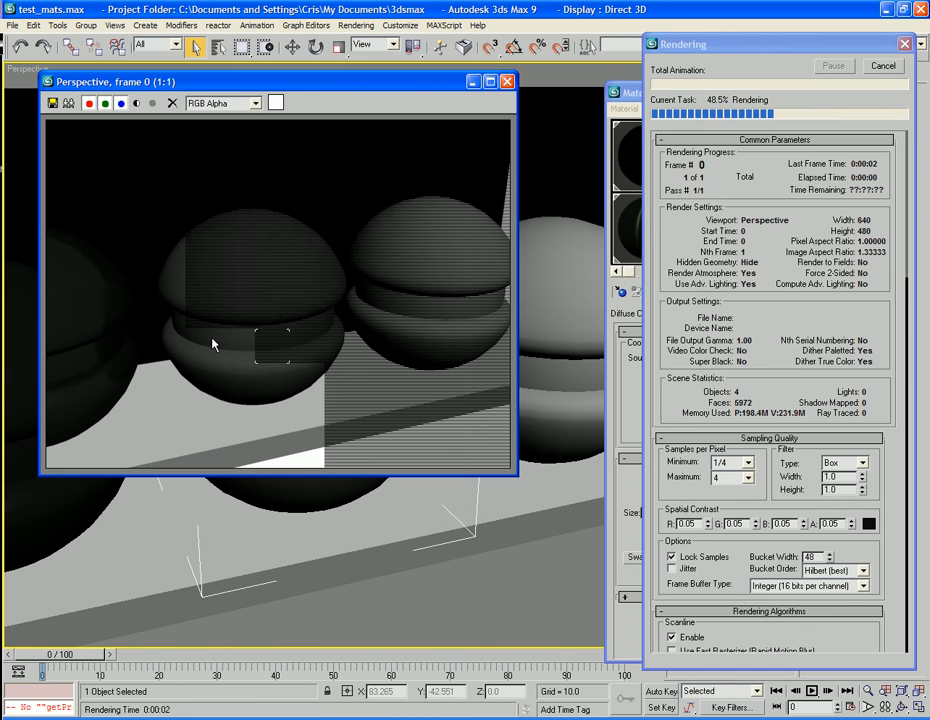
{"action": "left_click", "coordinate": [506, 82]}
Duplicate the Diffuse Color noise map into the material's Glossiness map slot using the Copy method.
{"action": "left_click", "coordinate": [836, 294]}
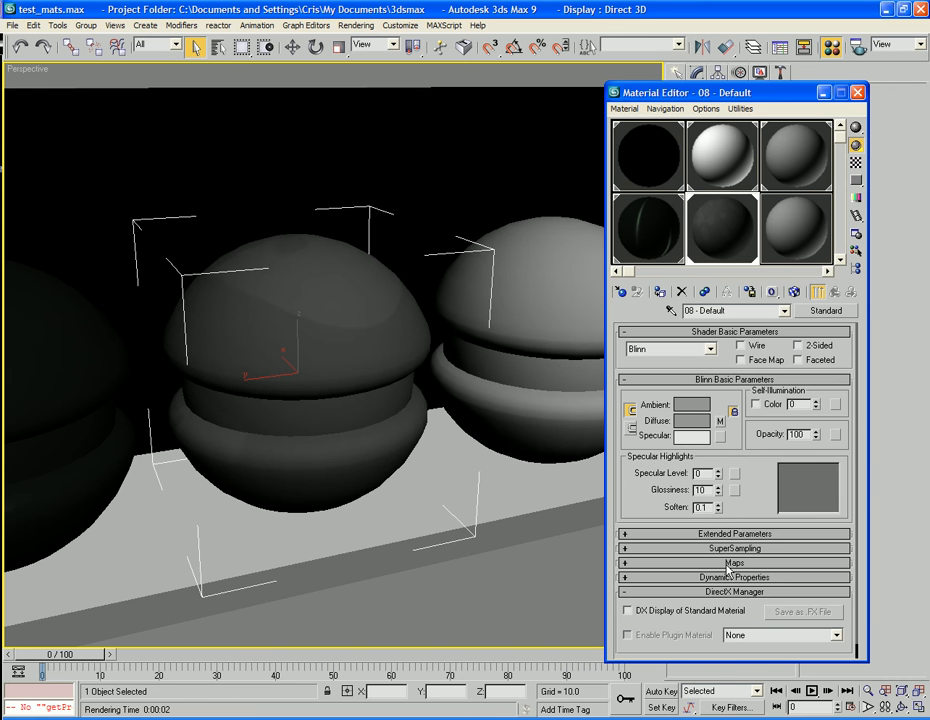
{"action": "left_click", "coordinate": [728, 563]}
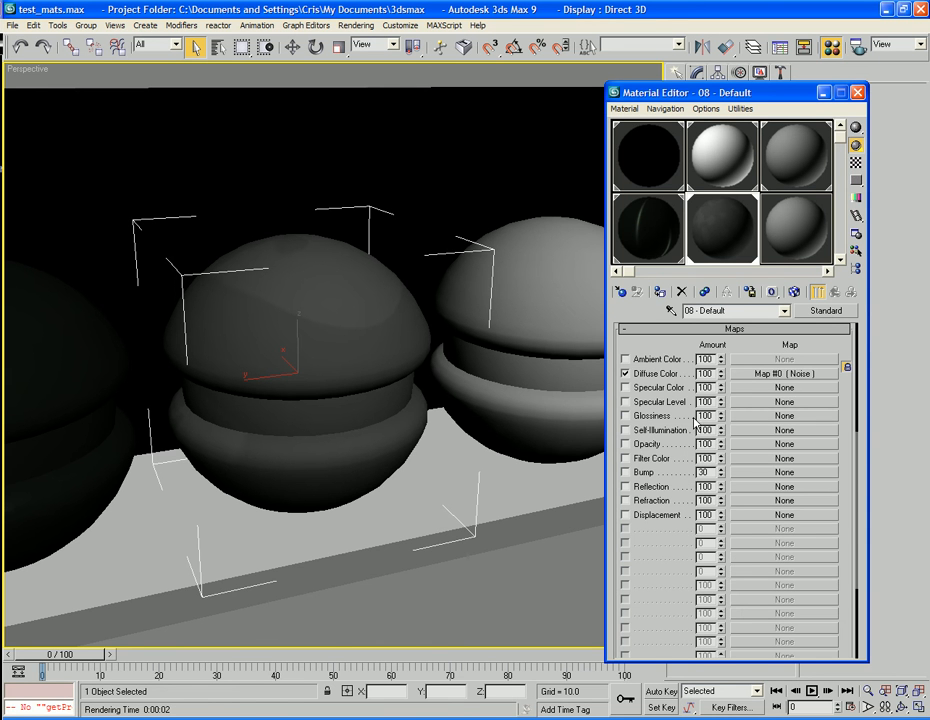
{"action": "left_click", "coordinate": [758, 415]}
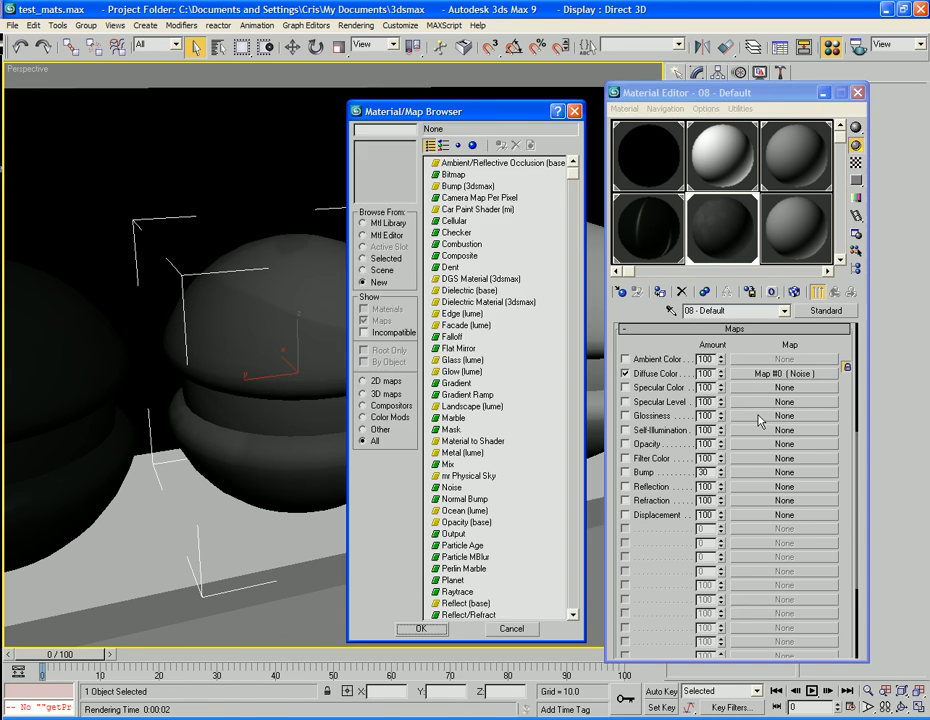
{"action": "left_click", "coordinate": [575, 112]}
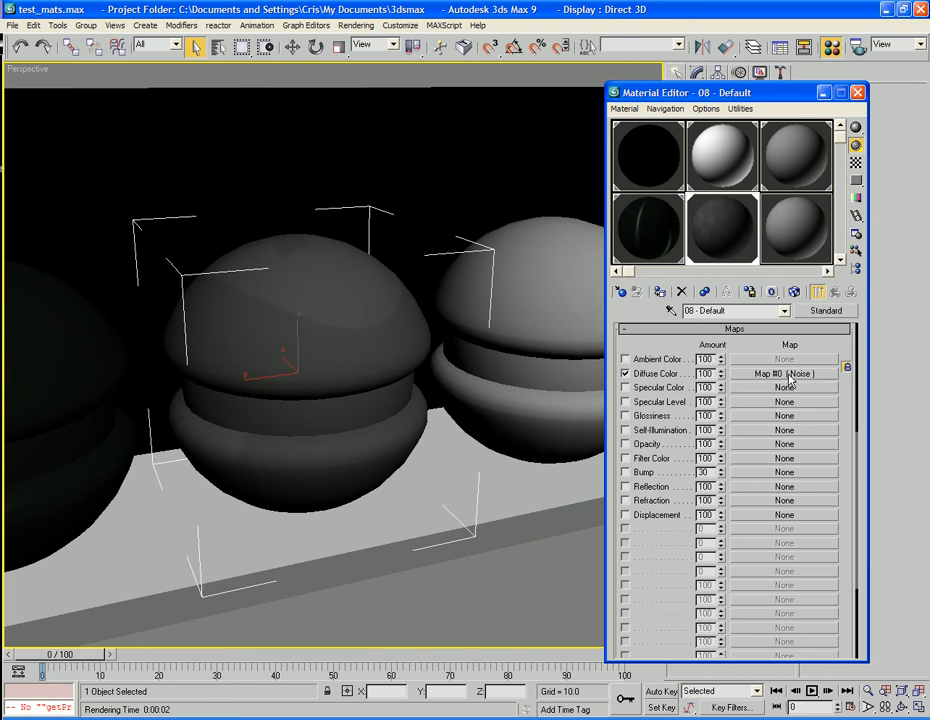
{"action": "left_click_drag", "start_coordinate": [790, 378], "coordinate": [739, 418]}
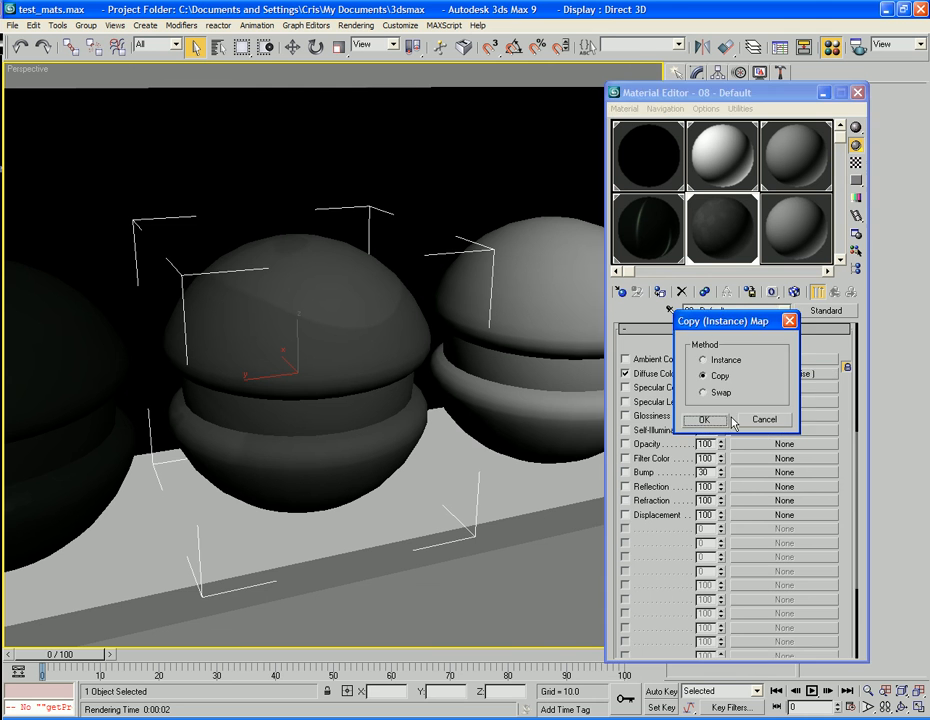
{"action": "left_click", "coordinate": [704, 421]}
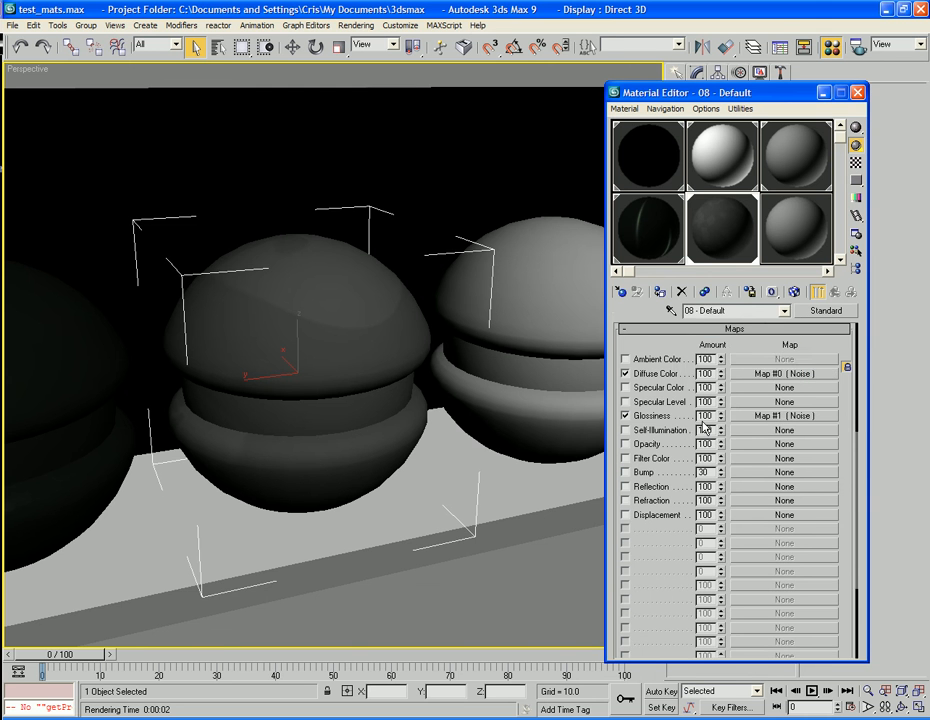
Set the Glossiness noise map's Color #1 to black and Color #2 to a dark grey of about 55.
{"action": "left_click", "coordinate": [768, 415]}
{"action": "left_click", "coordinate": [713, 545]}
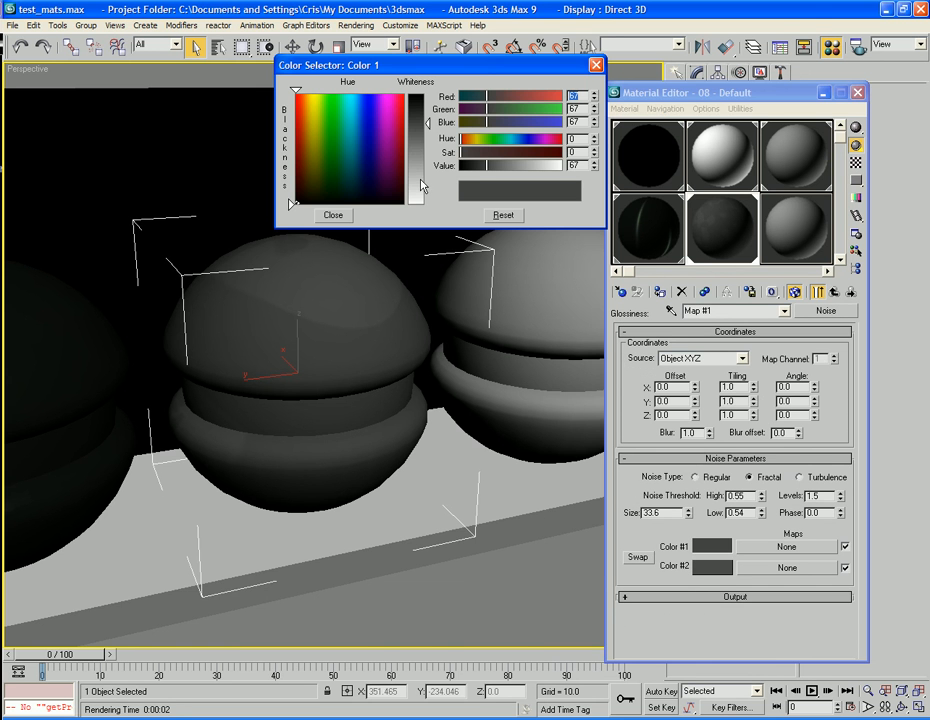
{"action": "left_click_drag", "start_coordinate": [421, 191], "coordinate": [418, 205]}
{"action": "left_click", "coordinate": [333, 215]}
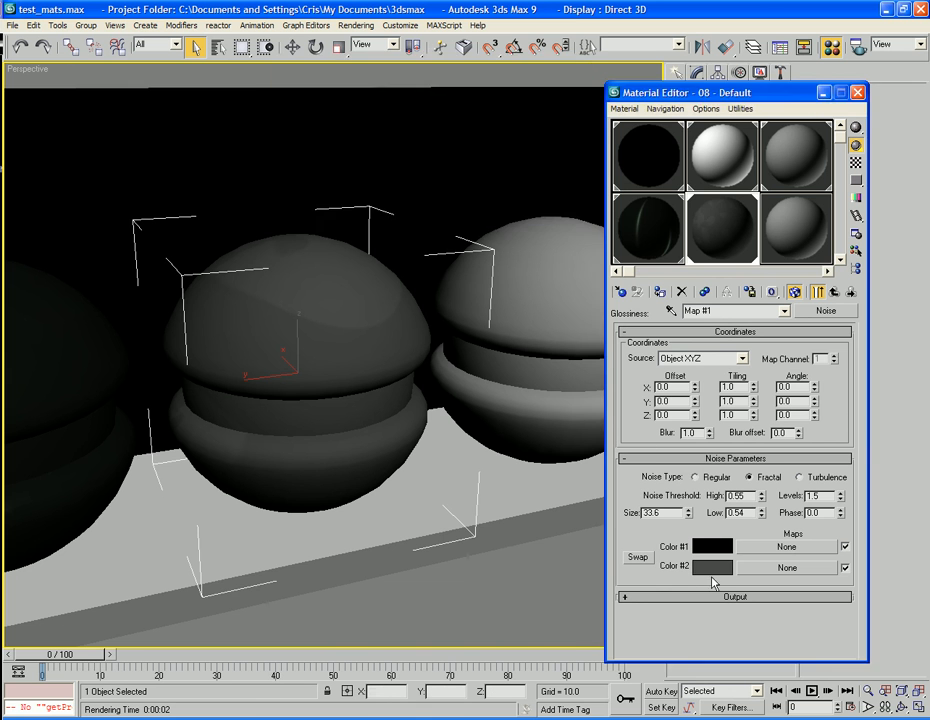
{"action": "left_click", "coordinate": [712, 568]}
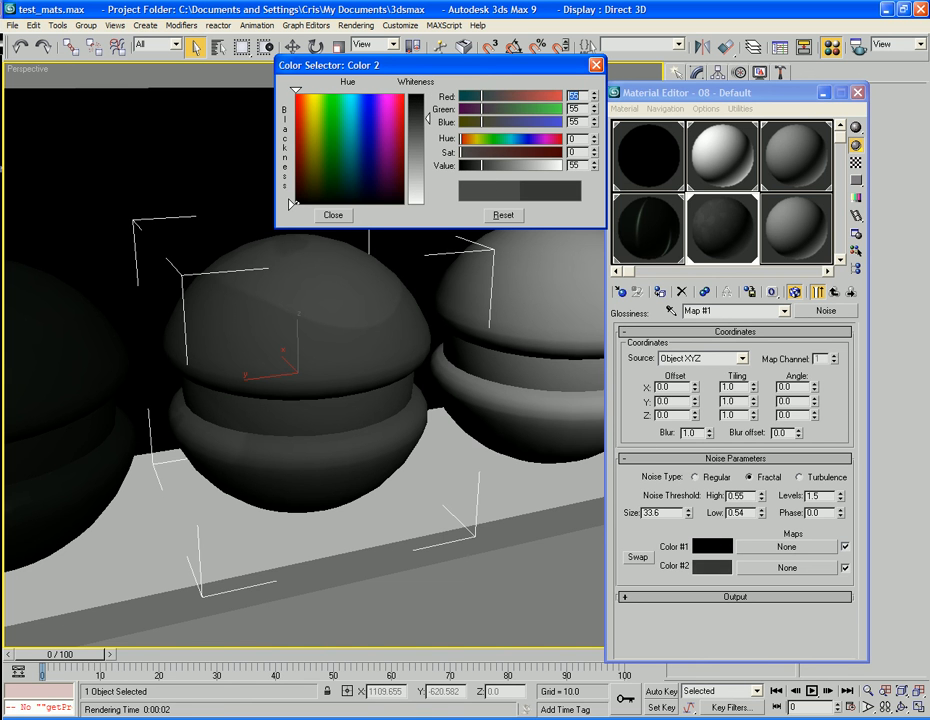
{"action": "left_click_drag", "start_coordinate": [427, 119], "coordinate": [424, 121]}
{"action": "left_click", "coordinate": [333, 215]}
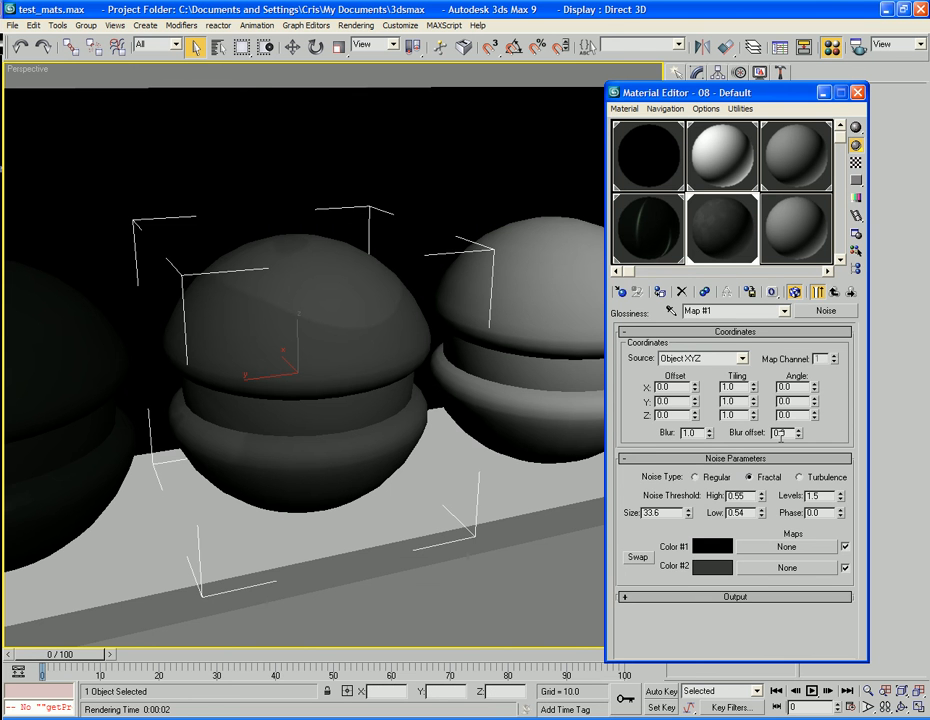
{"action": "left_click", "coordinate": [834, 293]}
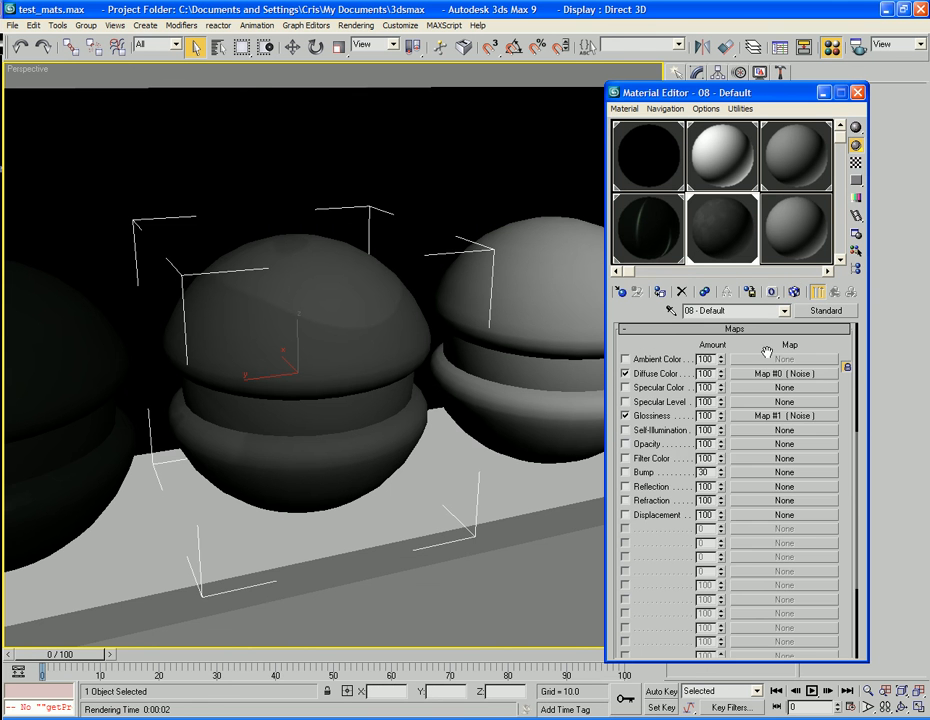
Raise the material's Specular Level to 77 and Glossiness to 78, checking the perspective view with a test render.
{"action": "left_click_drag", "start_coordinate": [767, 352], "coordinate": [785, 653]}
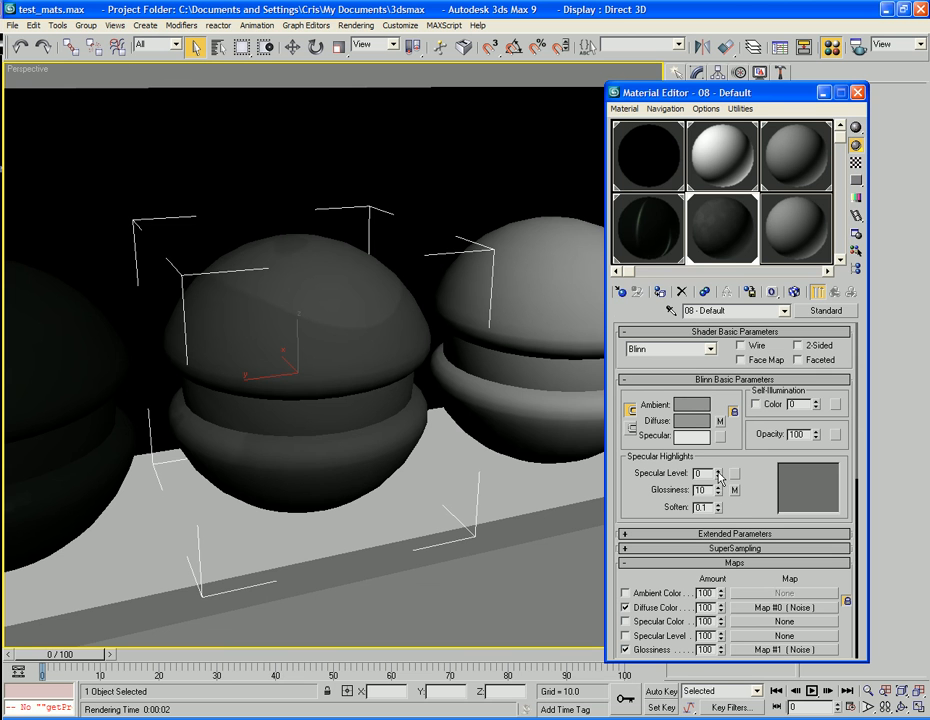
{"action": "left_click_drag", "start_coordinate": [720, 478], "coordinate": [720, 447]}
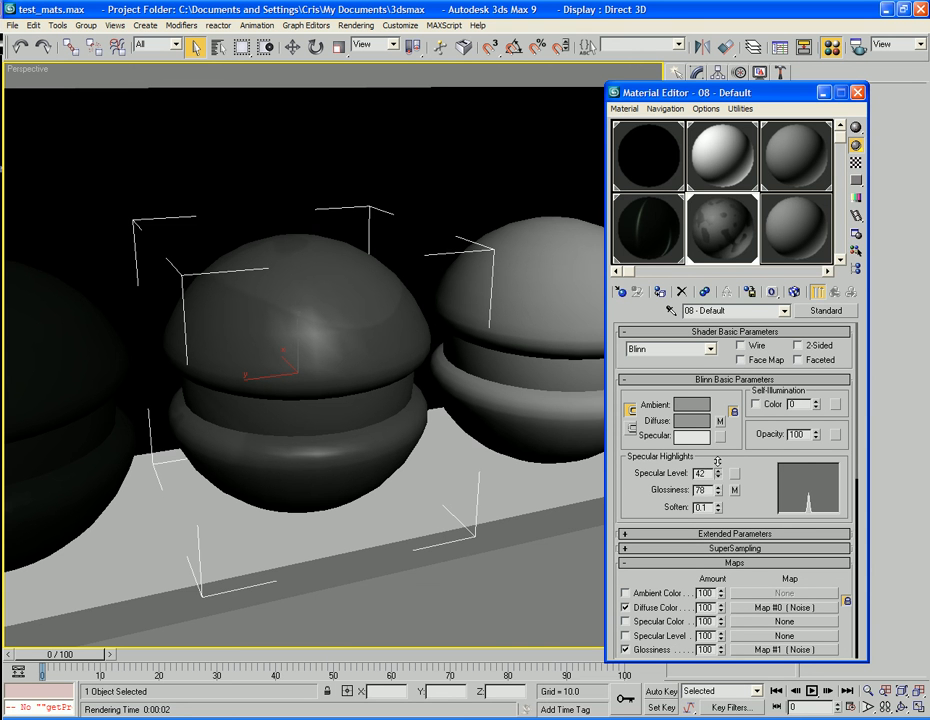
{"action": "left_click_drag", "start_coordinate": [717, 453], "coordinate": [717, 437]}
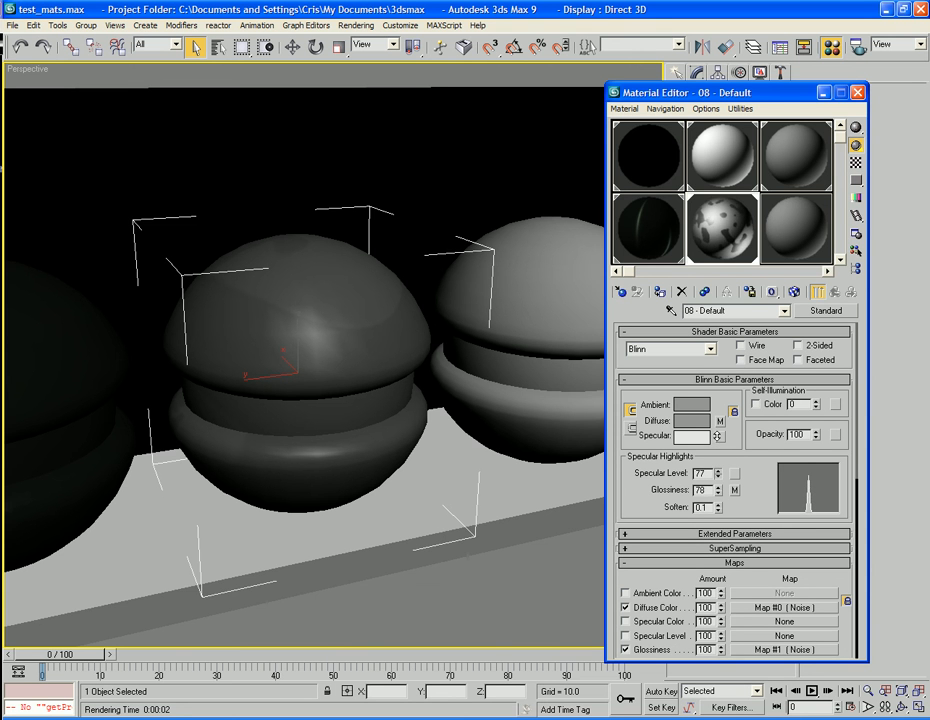
{"action": "key", "text": "F9"}
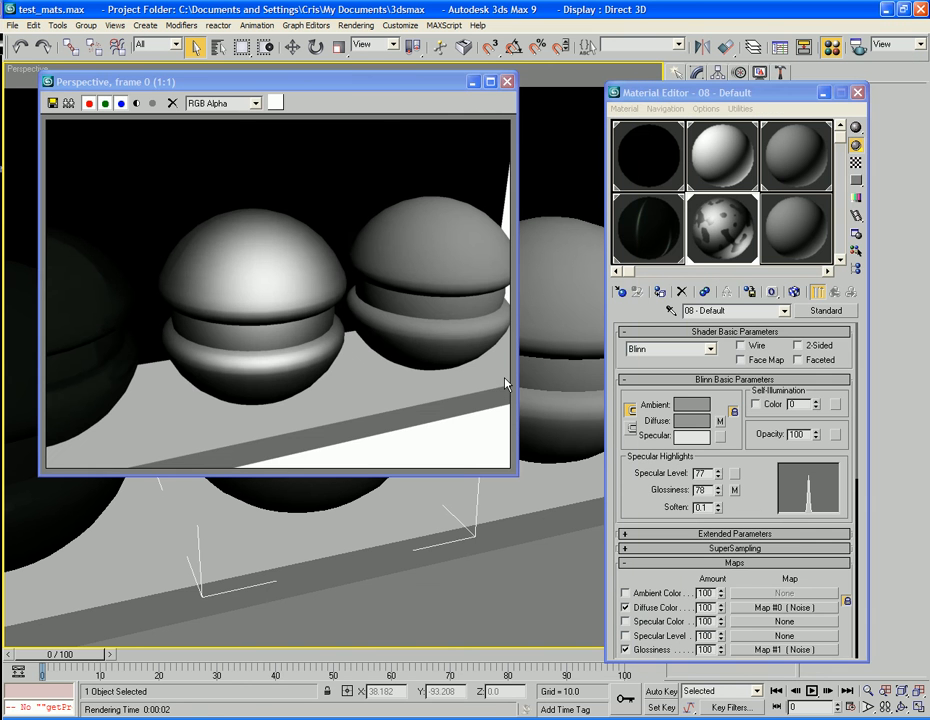
{"action": "left_click", "coordinate": [507, 81]}
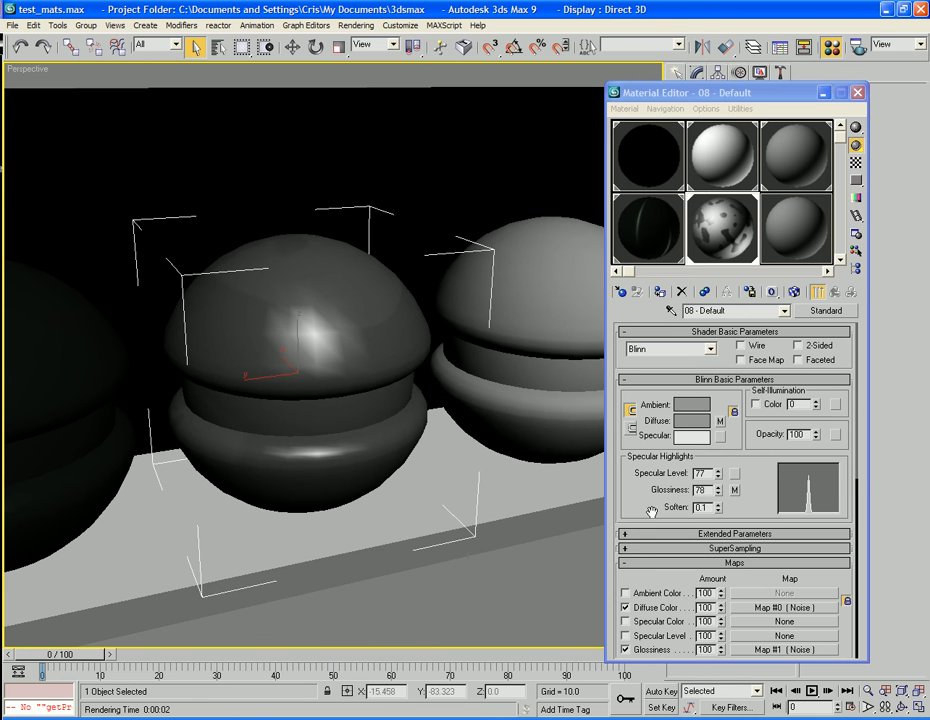
Assign a Metal (lume) map to the Reflection slot, show the sample's checkered background, and set the map's reflectivity to 0.22.
{"action": "scroll", "coordinate": [650, 400], "scroll_direction": "down", "scroll_amount": 5}
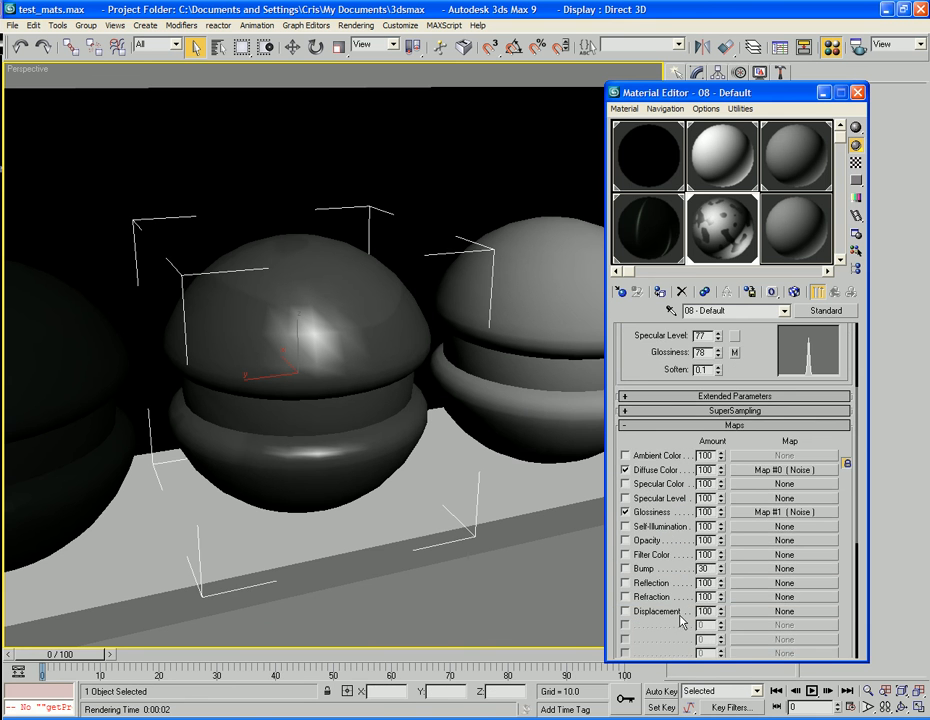
{"action": "left_click", "coordinate": [771, 585]}
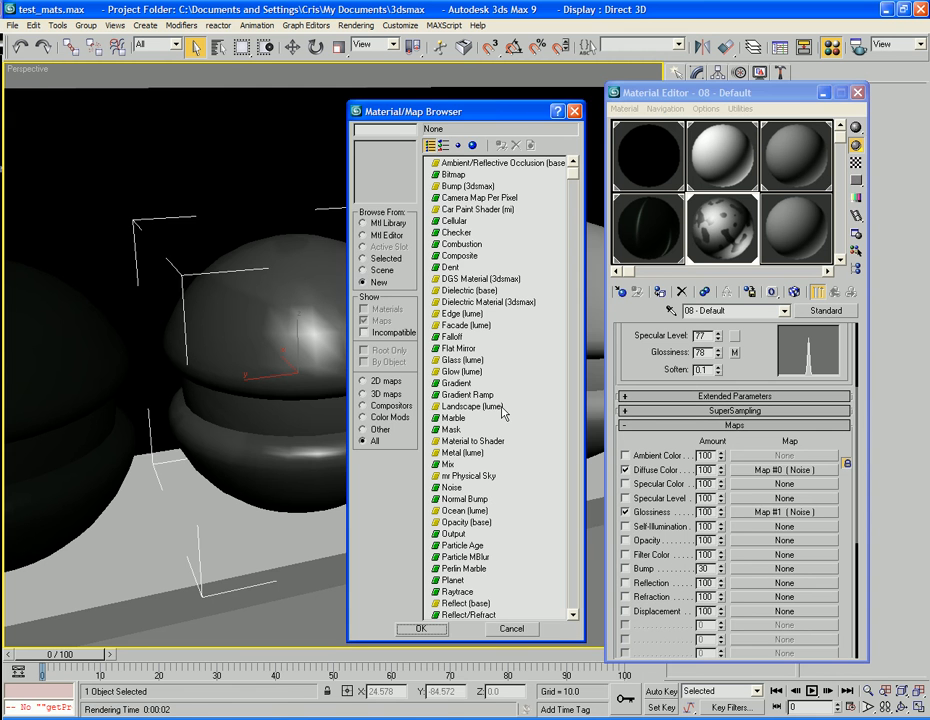
{"action": "double_click", "coordinate": [452, 452]}
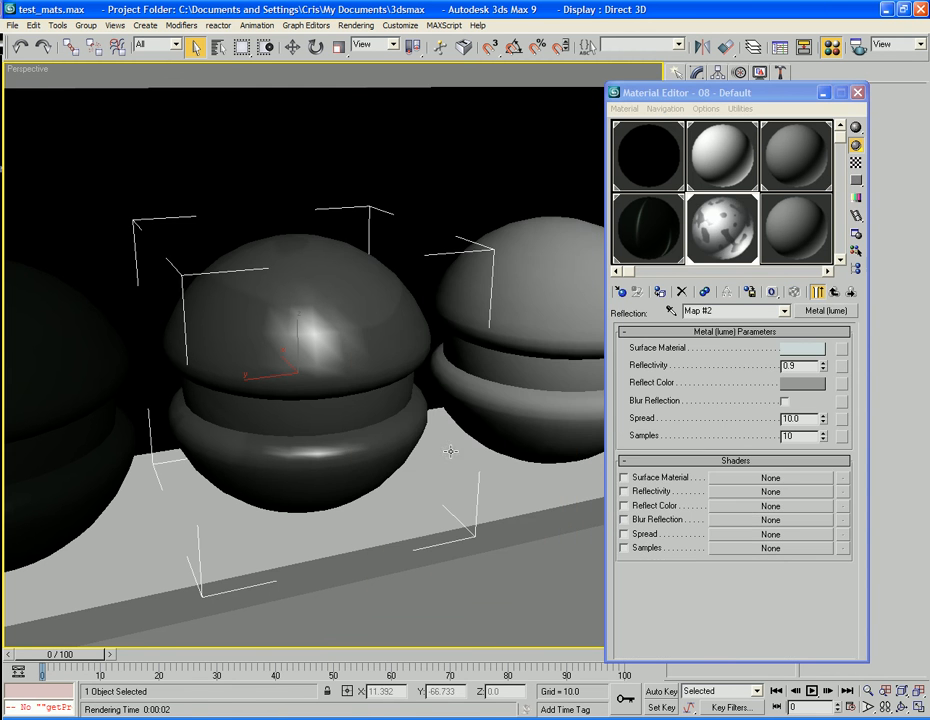
{"action": "left_click", "coordinate": [856, 164]}
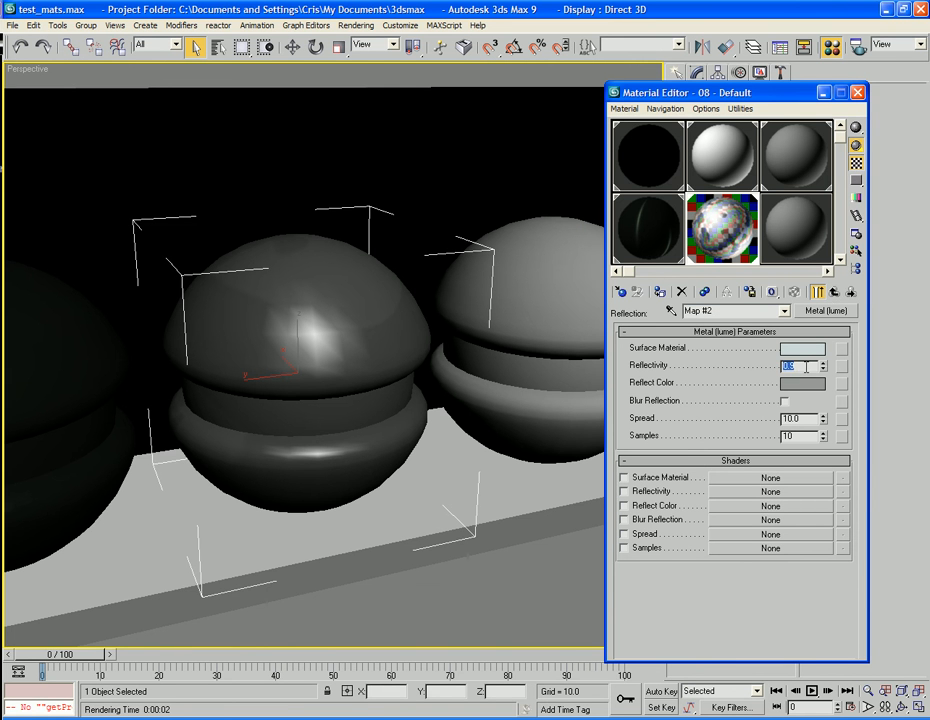
{"action": "type", "text": "0.22"}
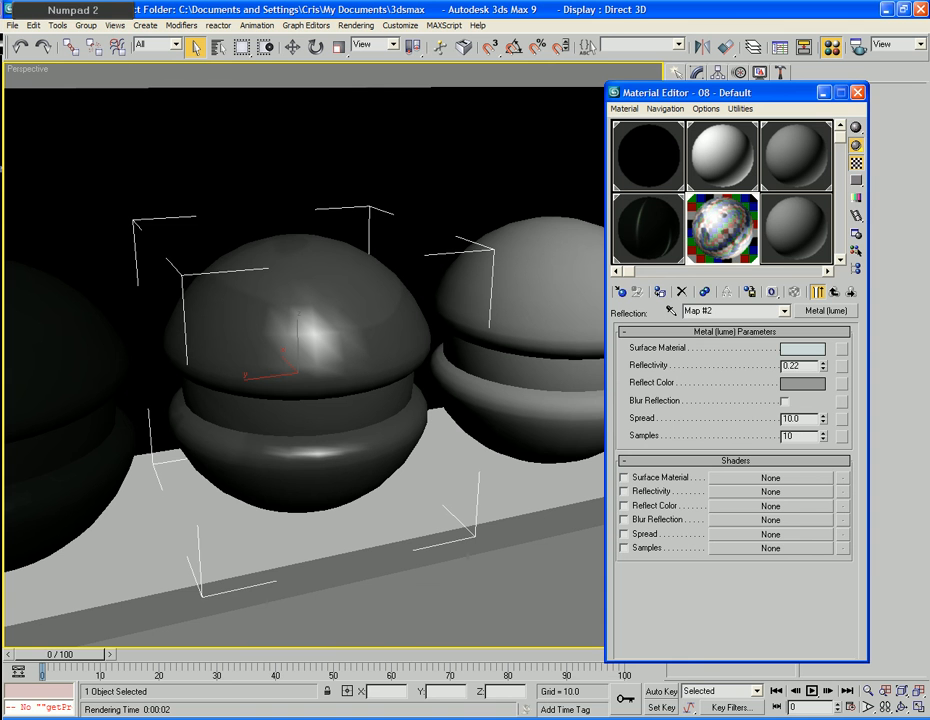
{"action": "key", "text": "Tab"}
Darken the Metal (lume) map's Surface Material color to near black and test render the perspective view.
{"action": "left_click", "coordinate": [805, 350]}
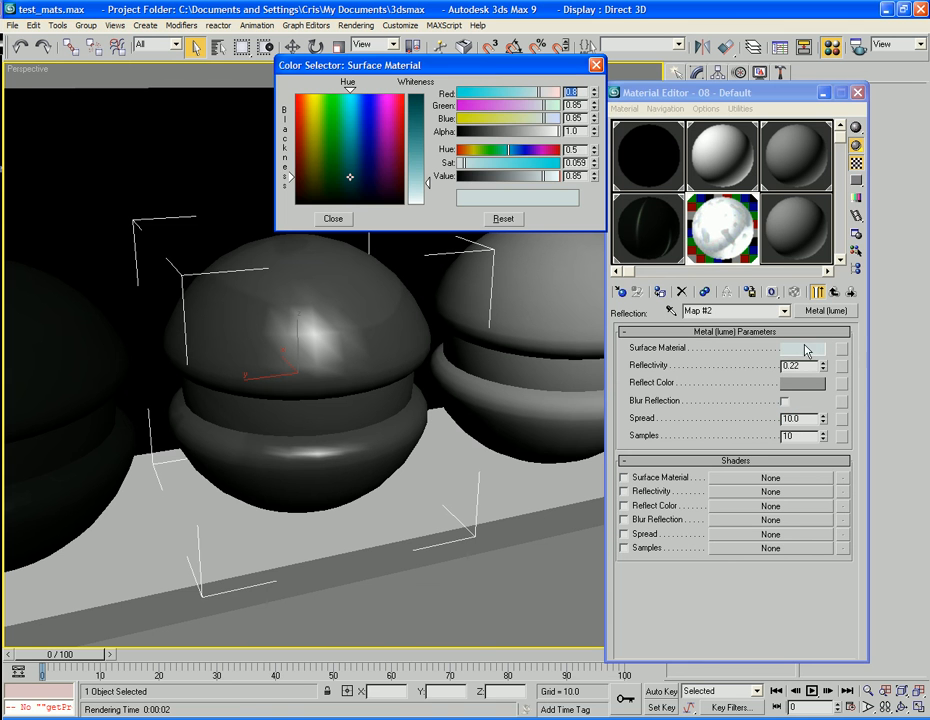
{"action": "left_click_drag", "start_coordinate": [545, 105], "coordinate": [483, 104]}
{"action": "left_click_drag", "start_coordinate": [544, 119], "coordinate": [456, 118]}
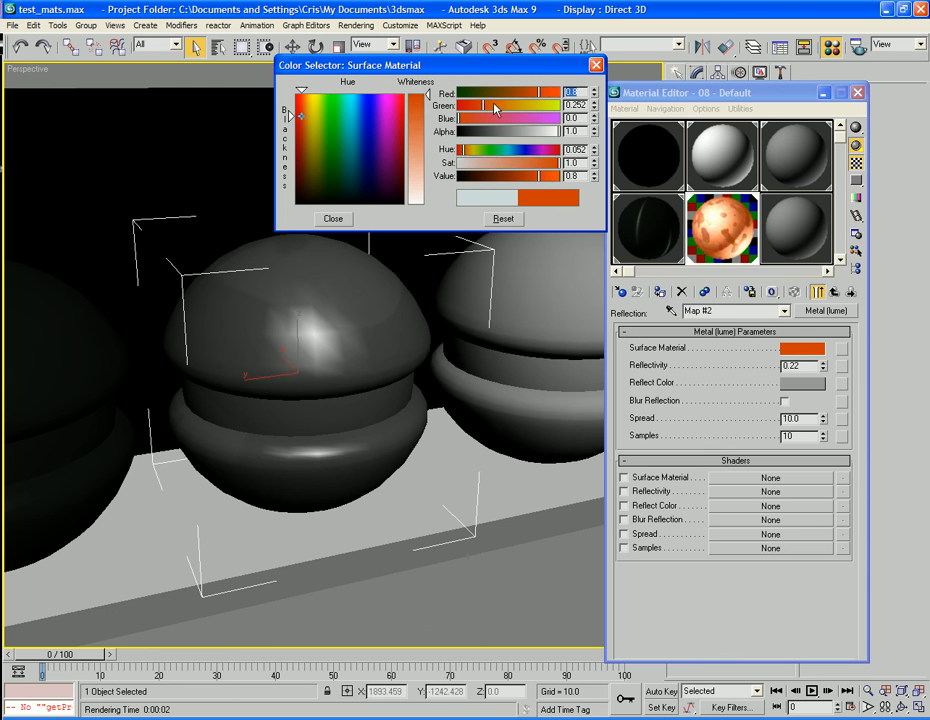
{"action": "left_click_drag", "start_coordinate": [540, 92], "coordinate": [462, 106]}
{"action": "left_click", "coordinate": [333, 218]}
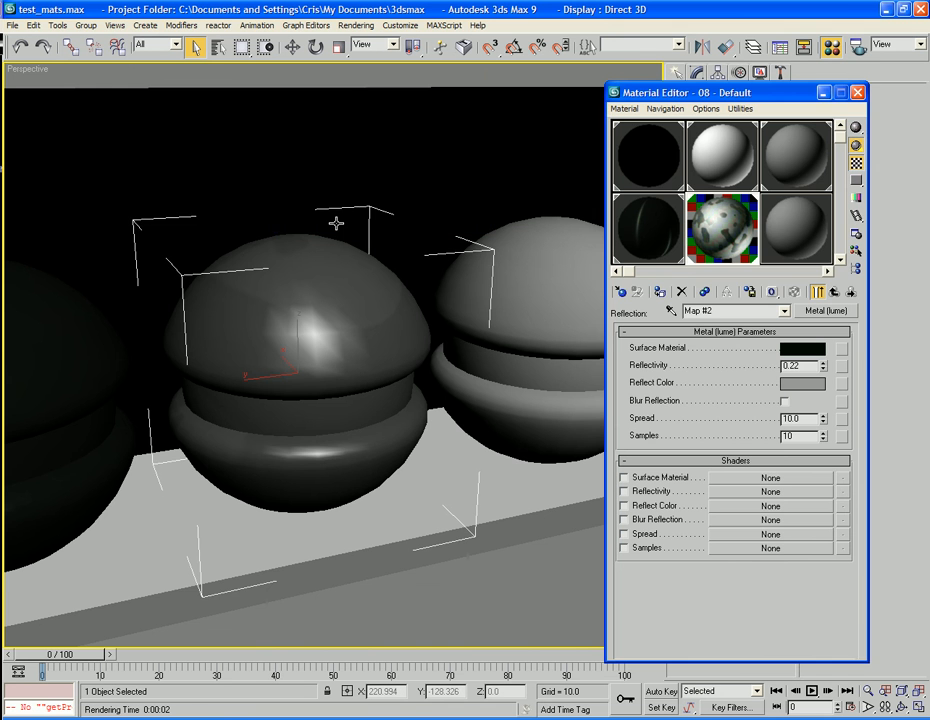
{"action": "key", "text": "shift+q"}
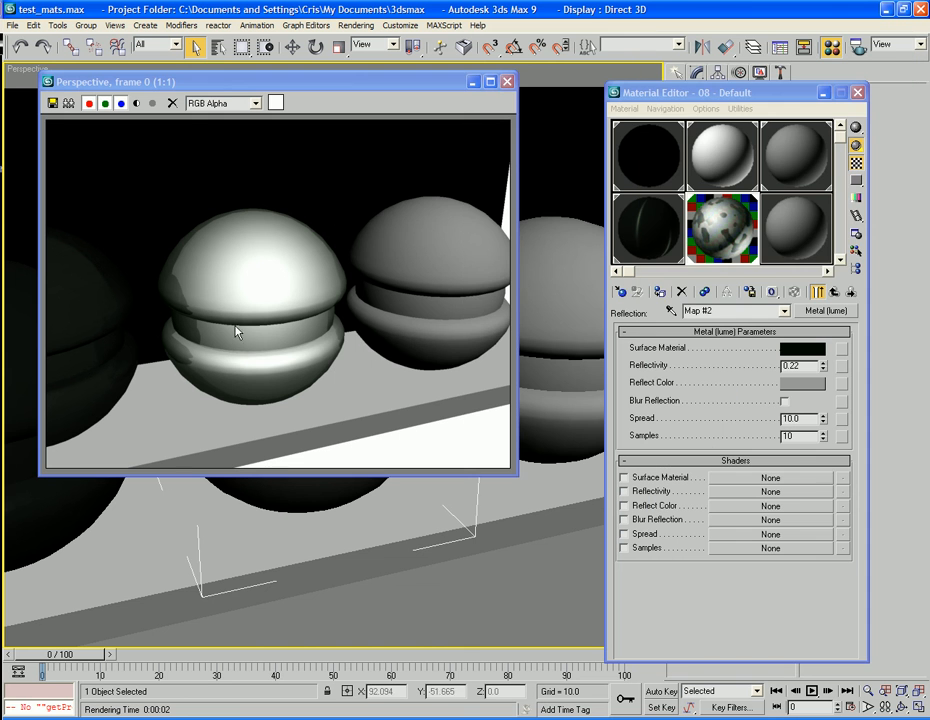
Darken the Metal (lume) map's Reflect Color to a grey of 0.196 and render the perspective view again.
{"action": "left_click", "coordinate": [783, 386]}
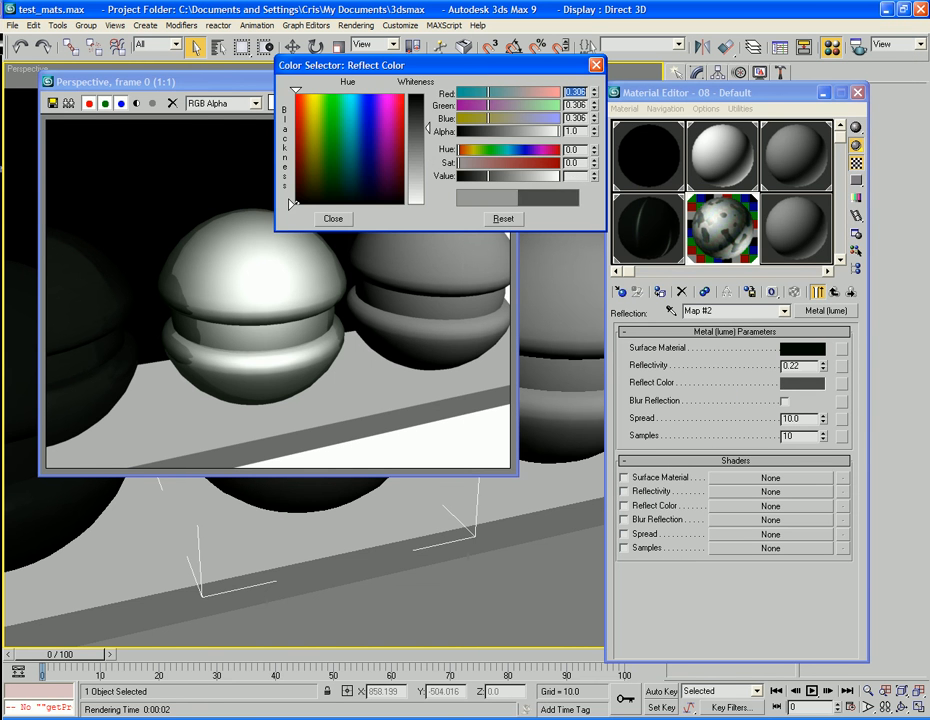
{"action": "left_click_drag", "start_coordinate": [428, 128], "coordinate": [428, 116]}
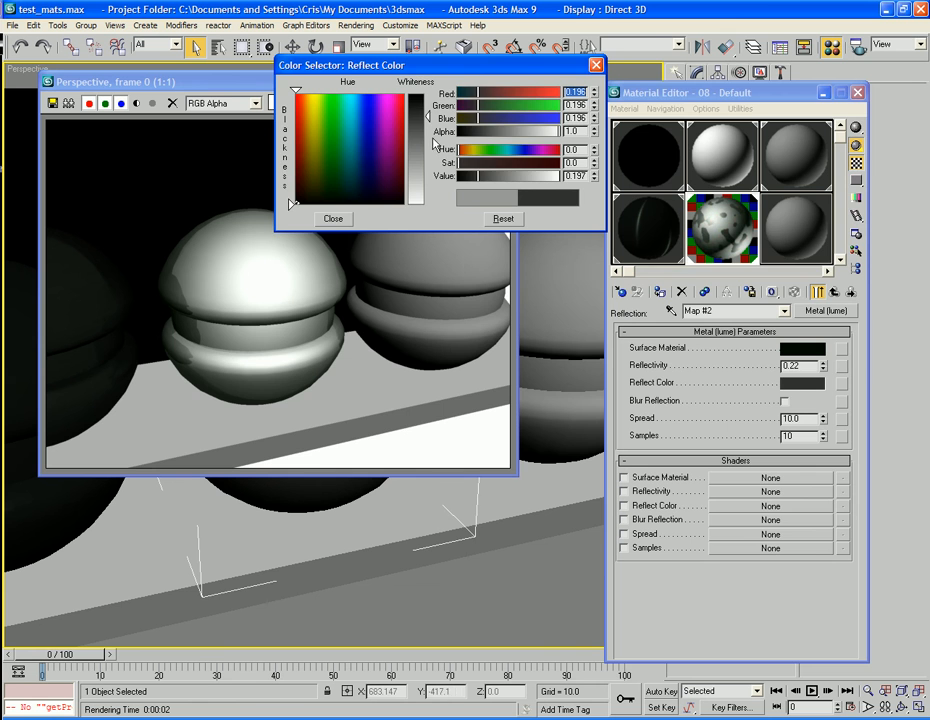
{"action": "left_click", "coordinate": [333, 218]}
{"action": "key", "text": "shift+q"}
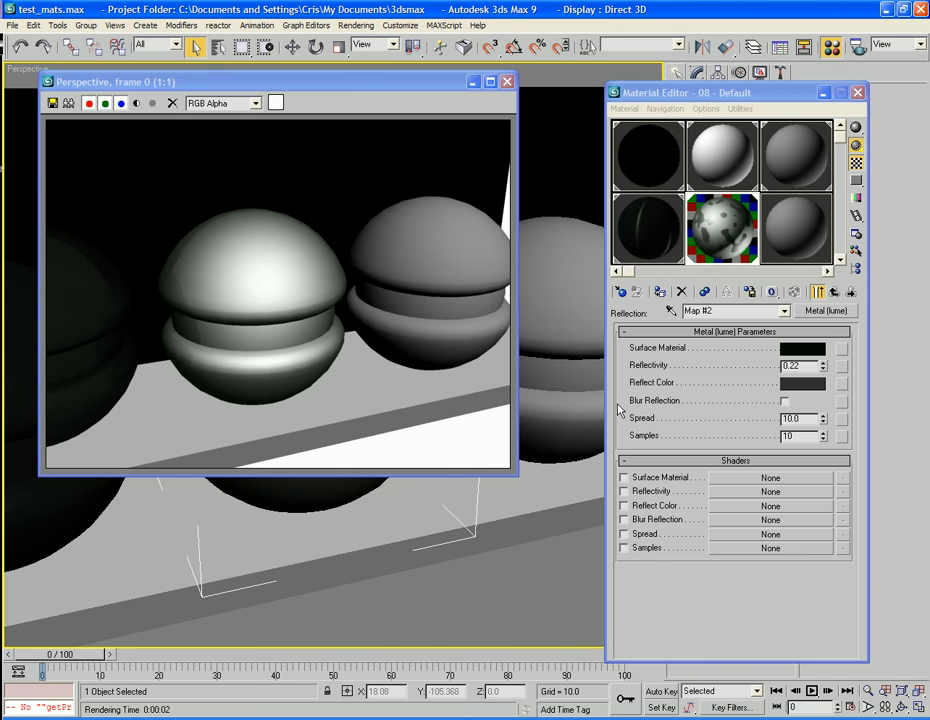
Reduce the material's Reflection map amount to 25 and test render the result.
{"action": "left_click", "coordinate": [834, 294]}
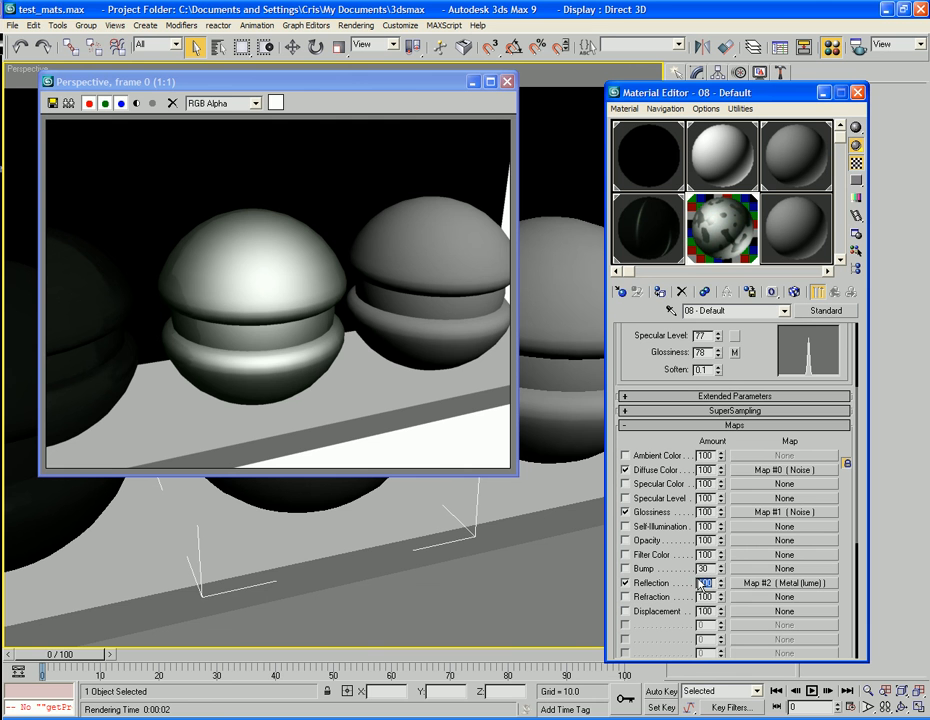
{"action": "type", "text": "25"}
{"action": "key", "text": "Tab"}
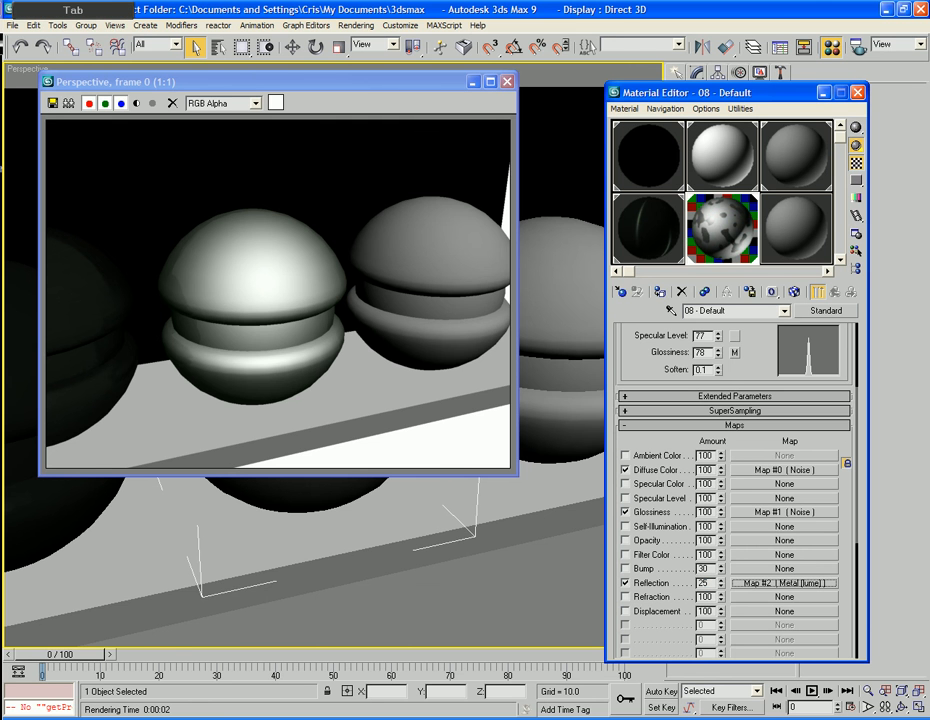
{"action": "key", "text": "F9"}
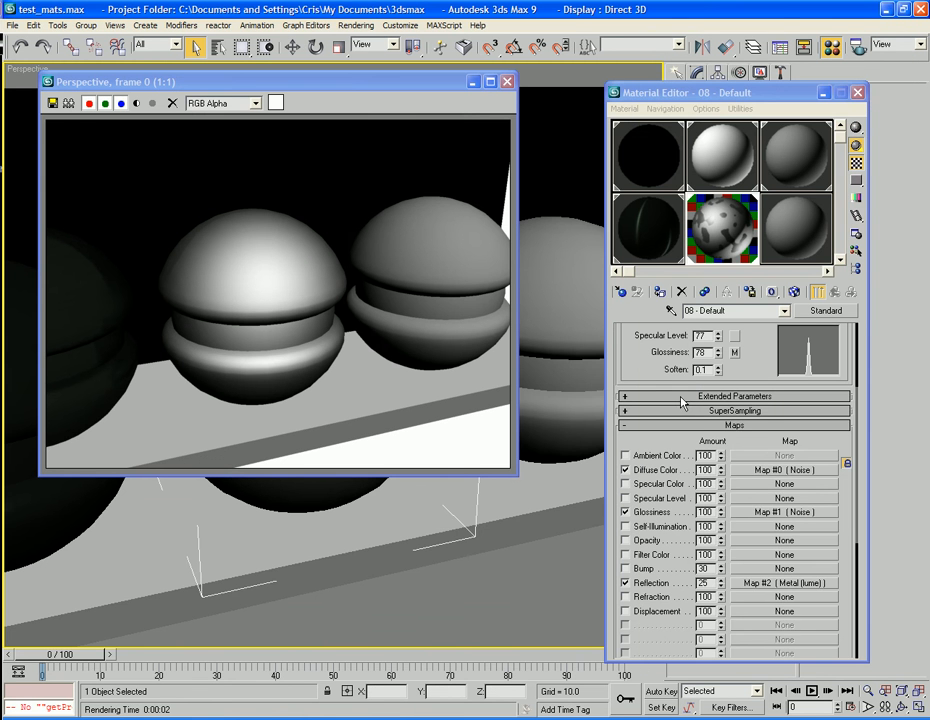
Enable Bump with a Cellular map and place that map as an instance in the sample slot beside the material.
{"action": "mouse_move", "coordinate": [644, 352]}
{"action": "left_mouse_down"}
{"action": "mouse_move", "coordinate": [644, 490]}
{"action": "mouse_move", "coordinate": [643, 320]}
{"action": "mouse_move", "coordinate": [645, 350]}
{"action": "left_mouse_up"}
{"action": "left_click", "coordinate": [625, 519]}
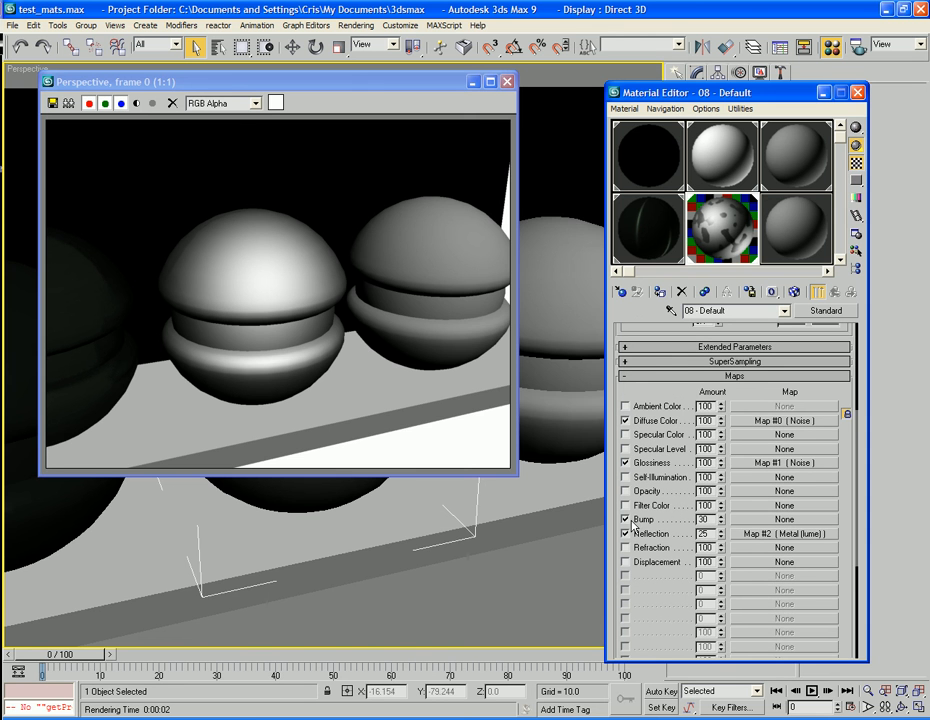
{"action": "left_click", "coordinate": [754, 521]}
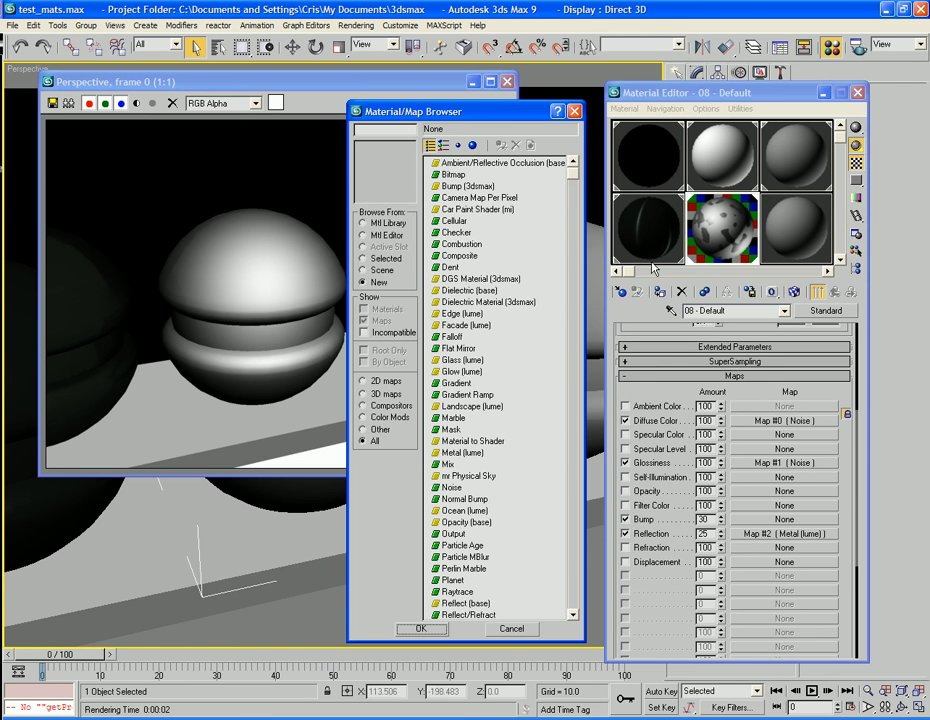
{"action": "left_click", "coordinate": [455, 222]}
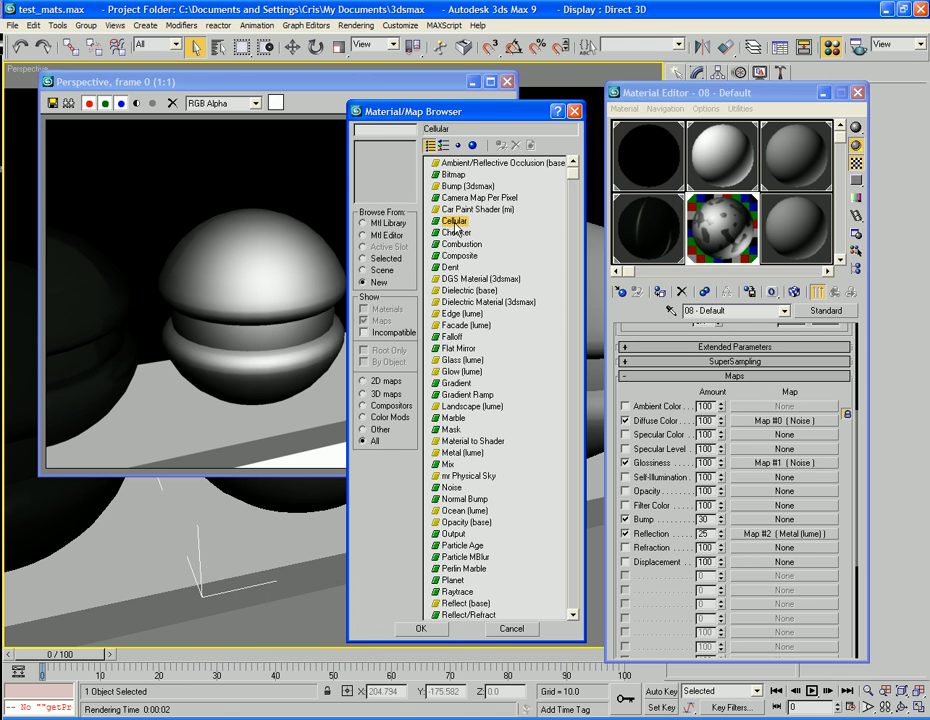
{"action": "double_click", "coordinate": [452, 224]}
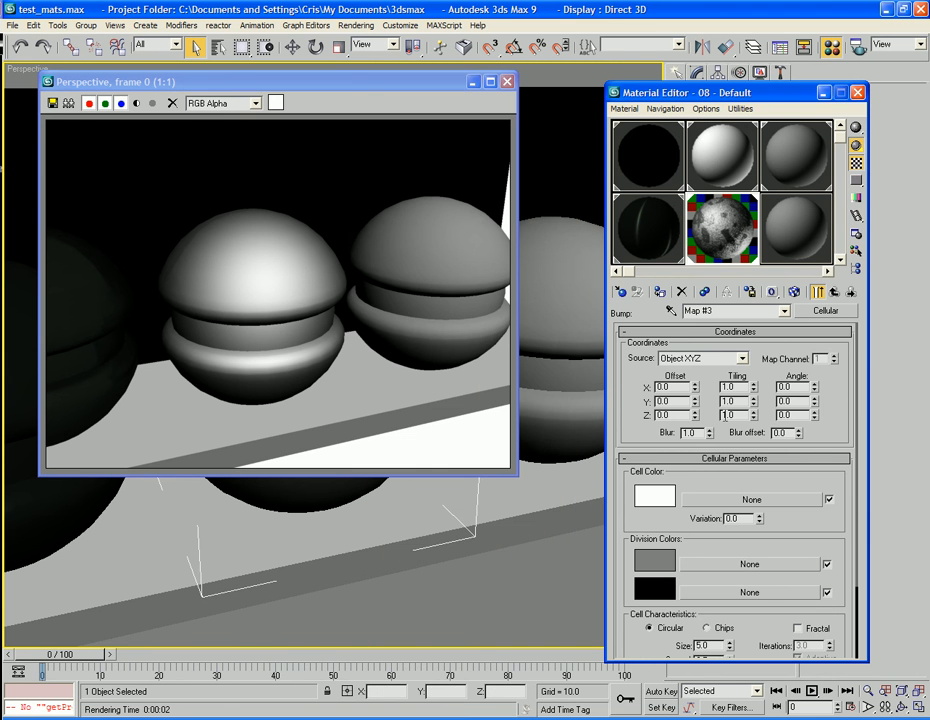
{"action": "left_click", "coordinate": [834, 291]}
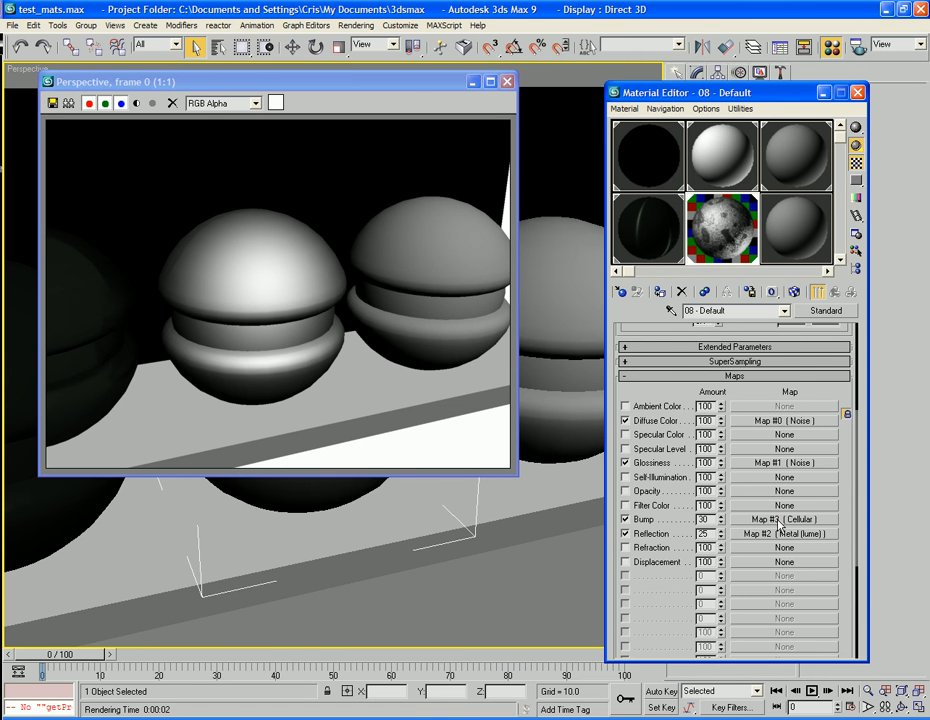
{"action": "left_click_drag", "start_coordinate": [788, 292], "coordinate": [785, 243]}
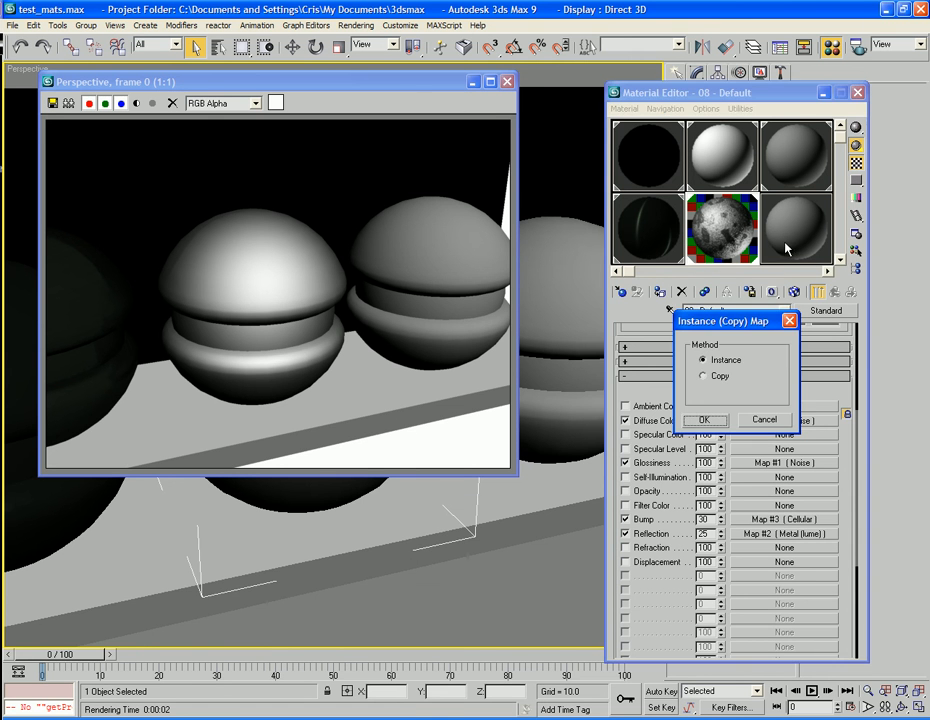
{"action": "left_click", "coordinate": [712, 420]}
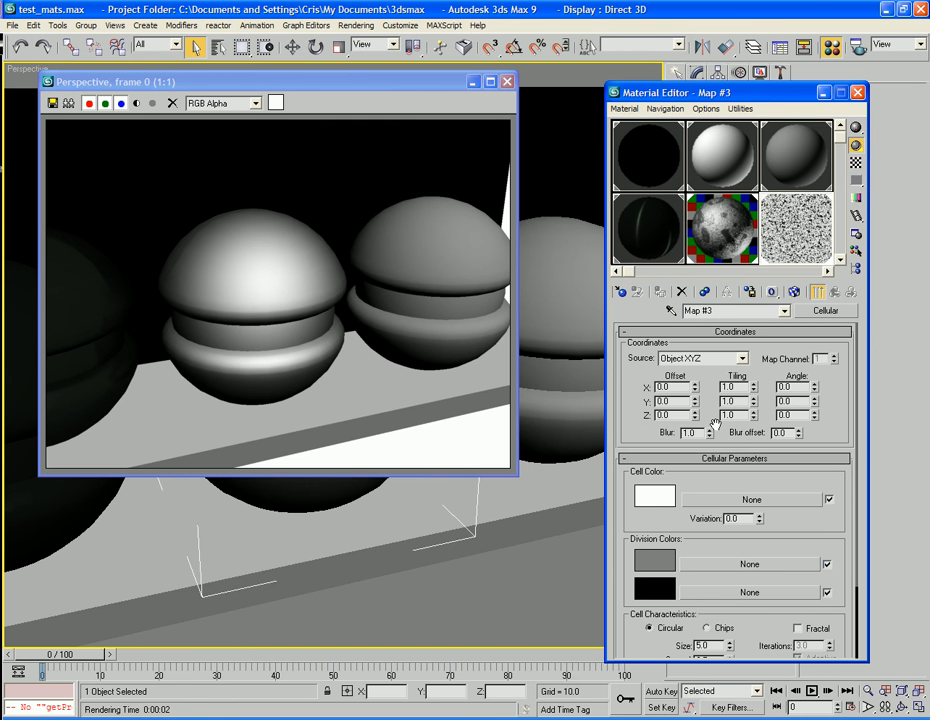
Stretch the Cellular map into streaks by setting its tiling to X 6.6, Y -0.1 and Z -0.1.
{"action": "left_click_drag", "start_coordinate": [754, 388], "coordinate": [756, 319]}
{"action": "left_click_drag", "start_coordinate": [757, 370], "coordinate": [759, 401]}
{"action": "left_click_drag", "start_coordinate": [756, 403], "coordinate": [750, 405]}
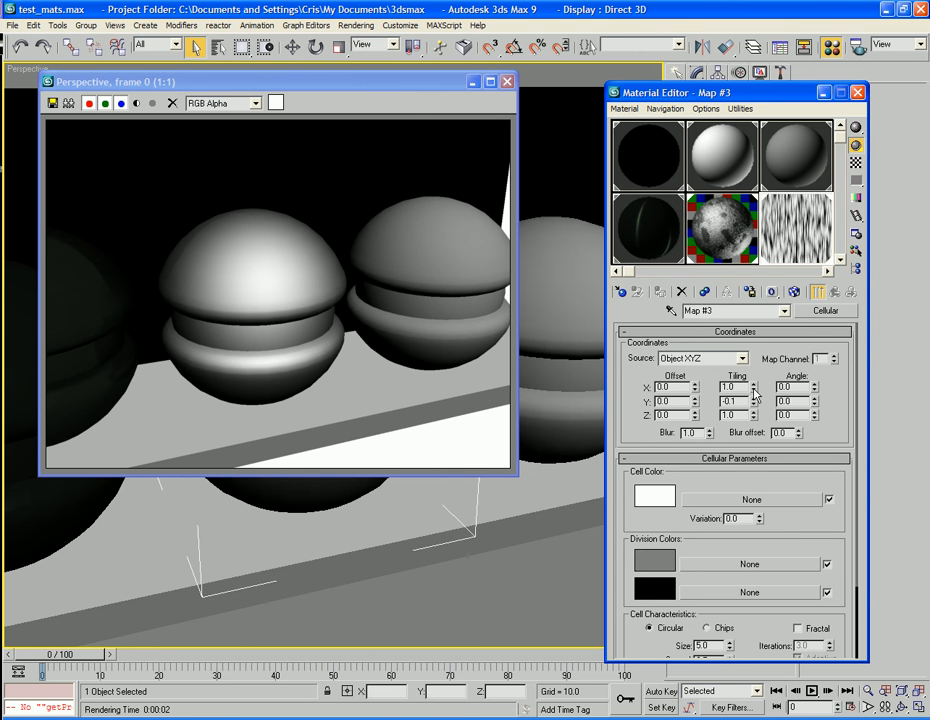
{"action": "left_click_drag", "start_coordinate": [754, 388], "coordinate": [790, 376]}
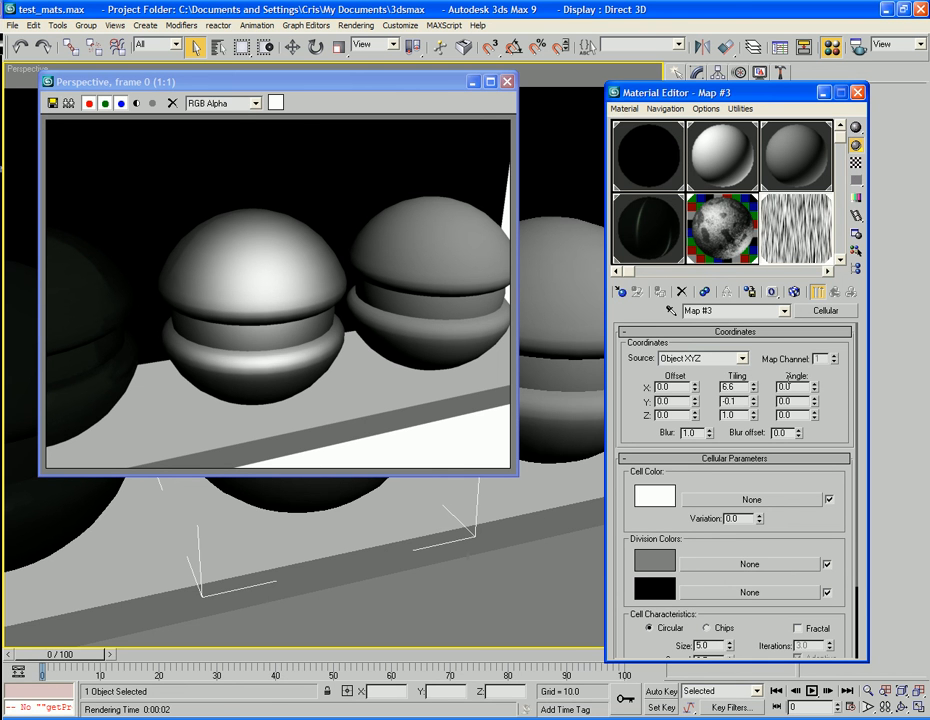
{"action": "left_click_drag", "start_coordinate": [754, 422], "coordinate": [754, 424]}
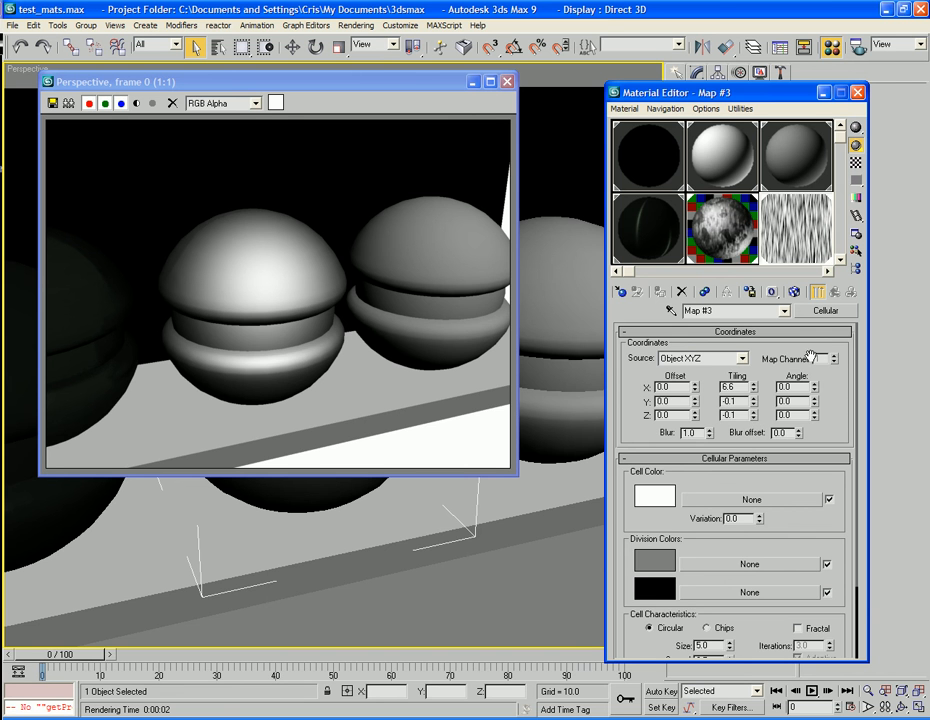
Set the standard material's Bump map amount to -2 and test render the perspective view.
{"action": "left_click", "coordinate": [814, 293]}
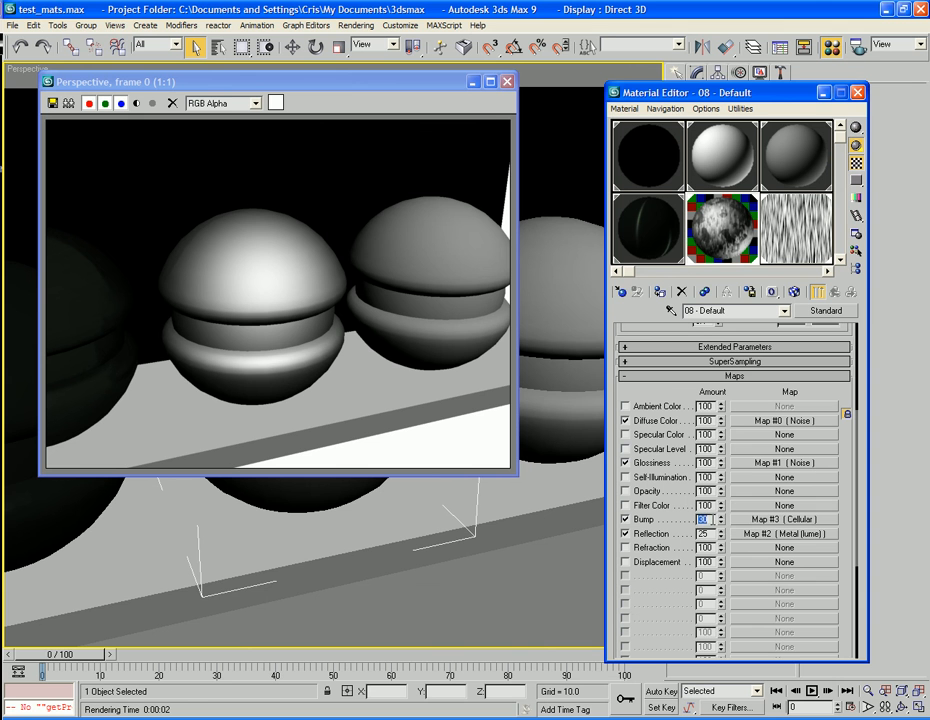
{"action": "type", "text": "-2"}
{"action": "key", "text": "Tab"}
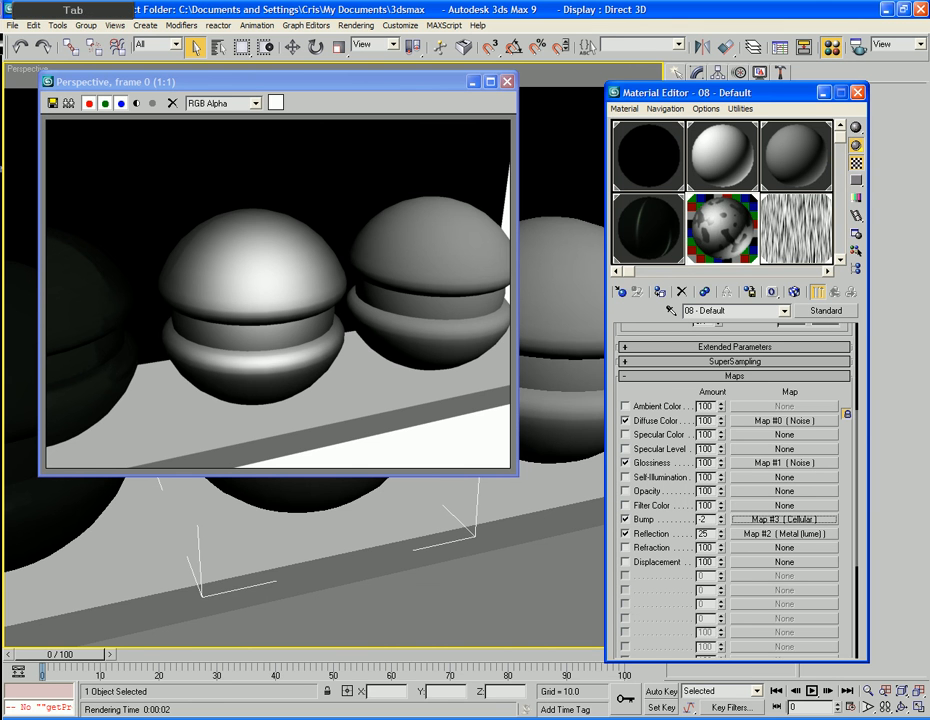
{"action": "key", "text": "F9"}
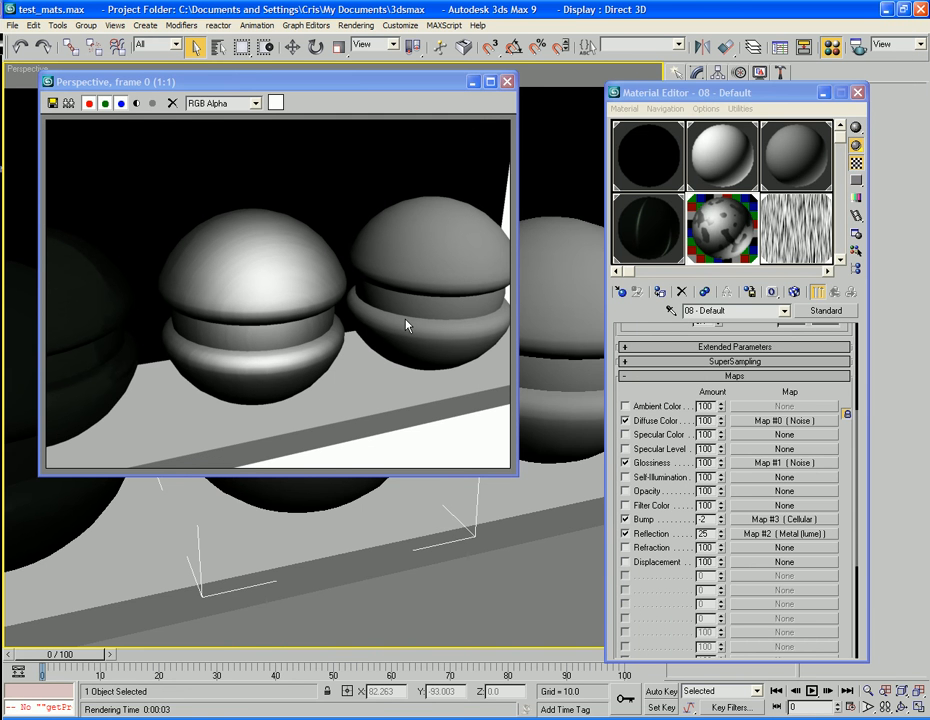
Set the Cellular bump map's cell Size to 0.25 and test render the result.
{"action": "left_click", "coordinate": [783, 520]}
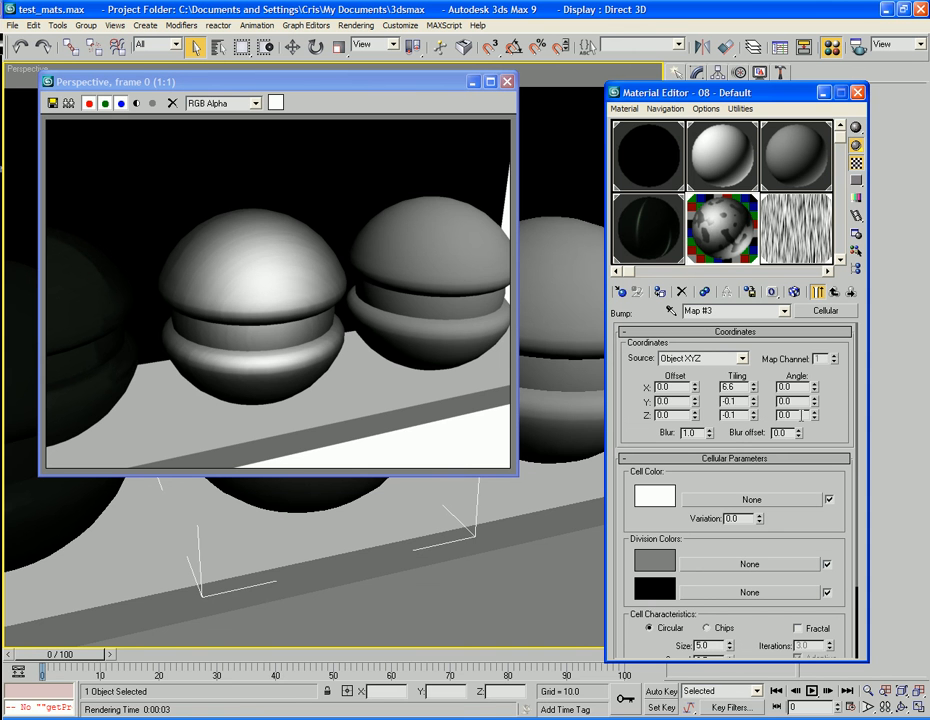
{"action": "left_click_drag", "start_coordinate": [846, 388], "coordinate": [838, 305]}
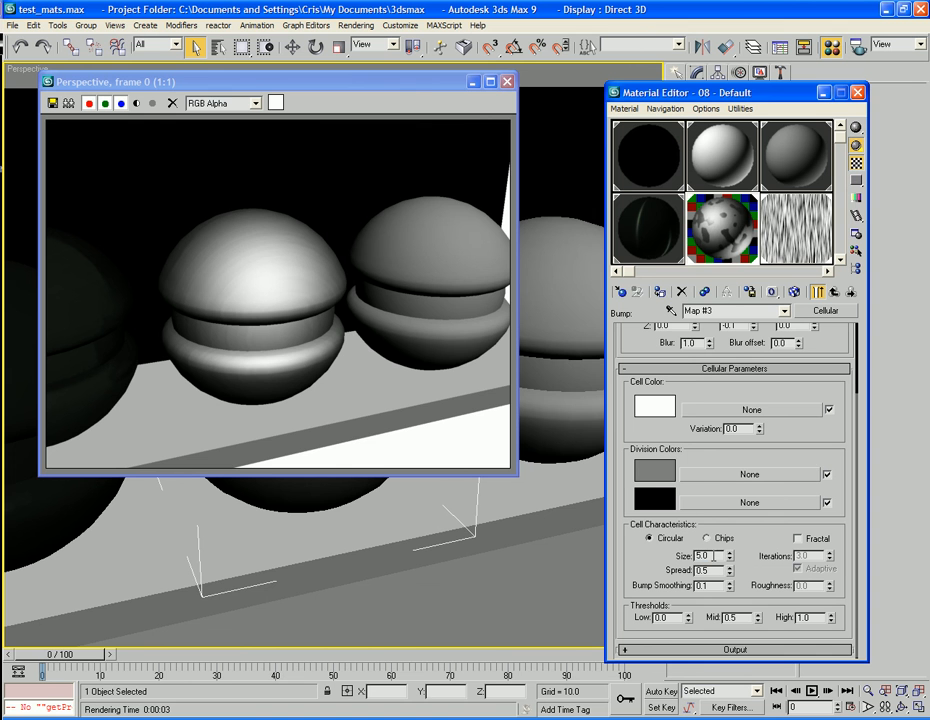
{"action": "type", "text": "0.25"}
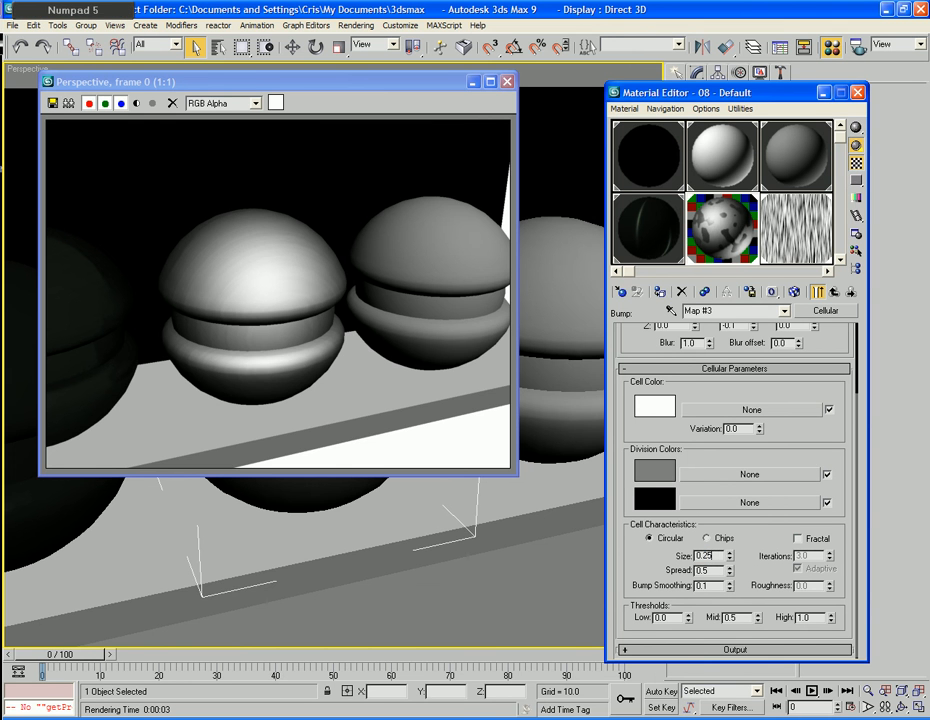
{"action": "key", "text": "Tab"}
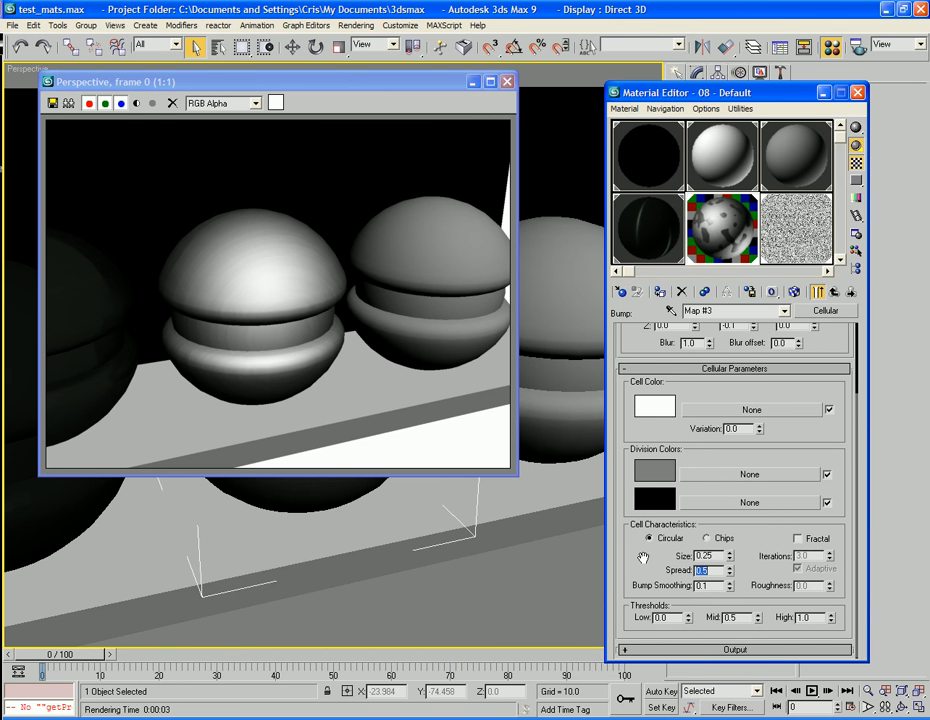
{"action": "key", "text": "F9"}
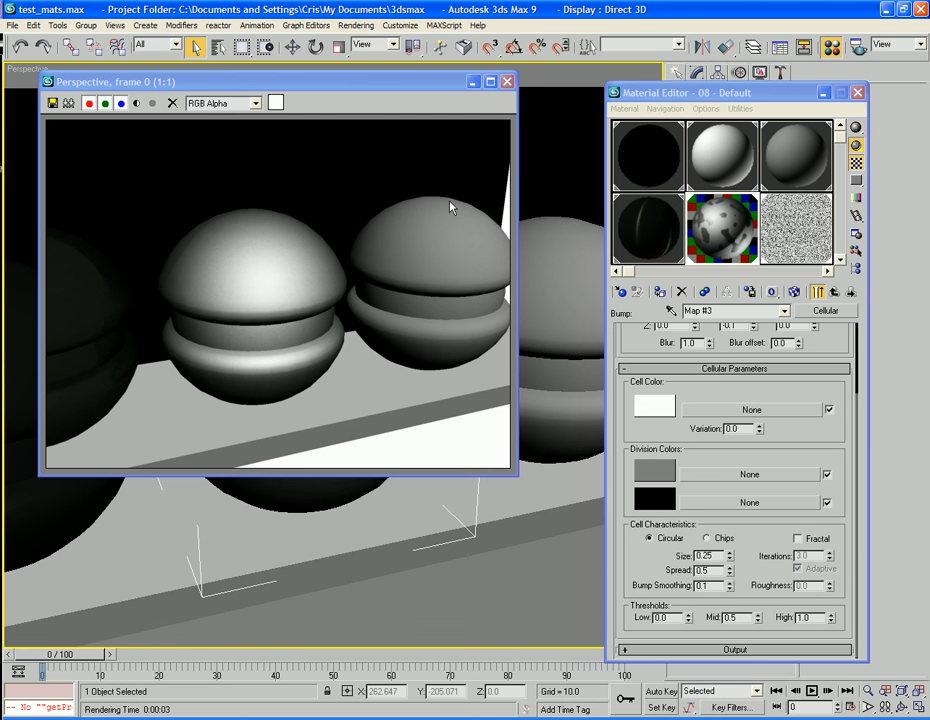
{"action": "left_click", "coordinate": [508, 83]}
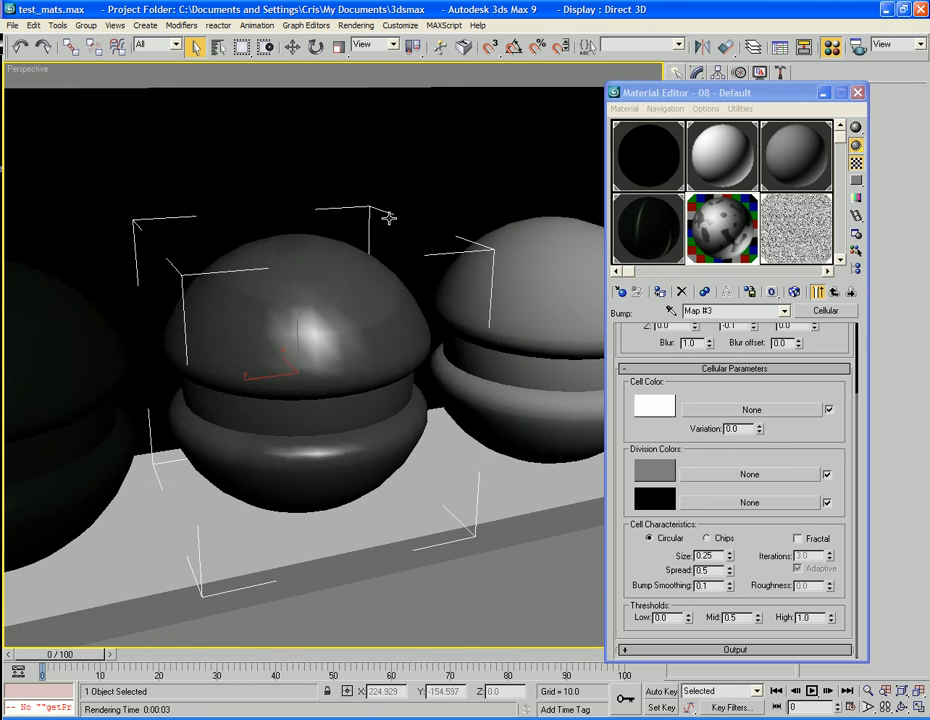
Darken the diffuse Noise map's colors, setting Color #1 to grey 34 and Color #2 to grey 39.
{"action": "middle_click_drag", "start_coordinate": [388, 216], "coordinate": [480, 277]}
{"action": "scroll", "coordinate": [411, 262], "scroll_direction": "down", "scroll_amount": 4}
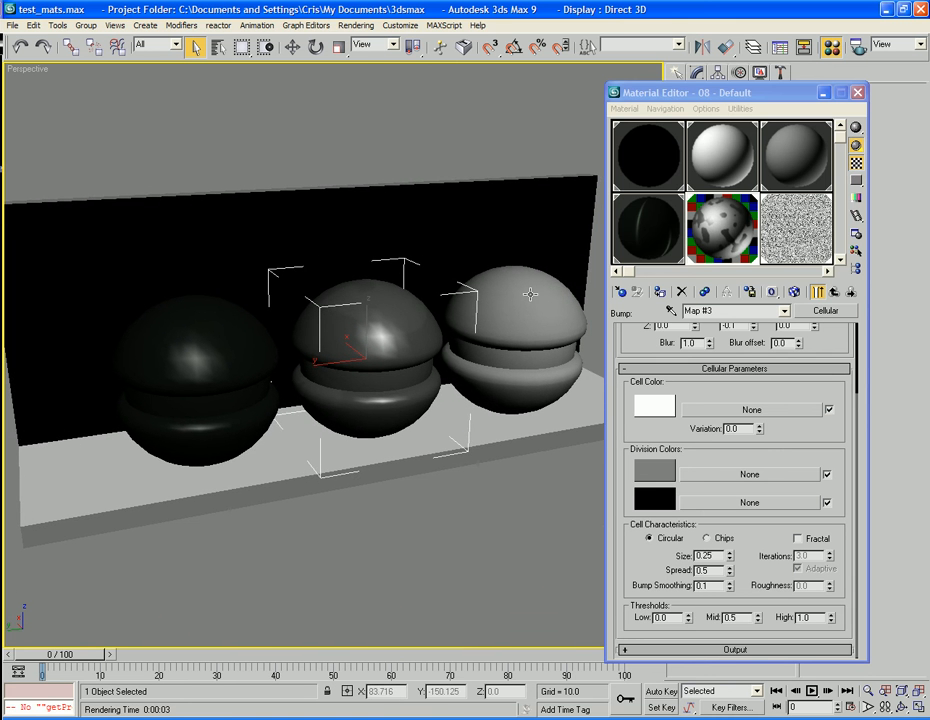
{"action": "left_click", "coordinate": [835, 291]}
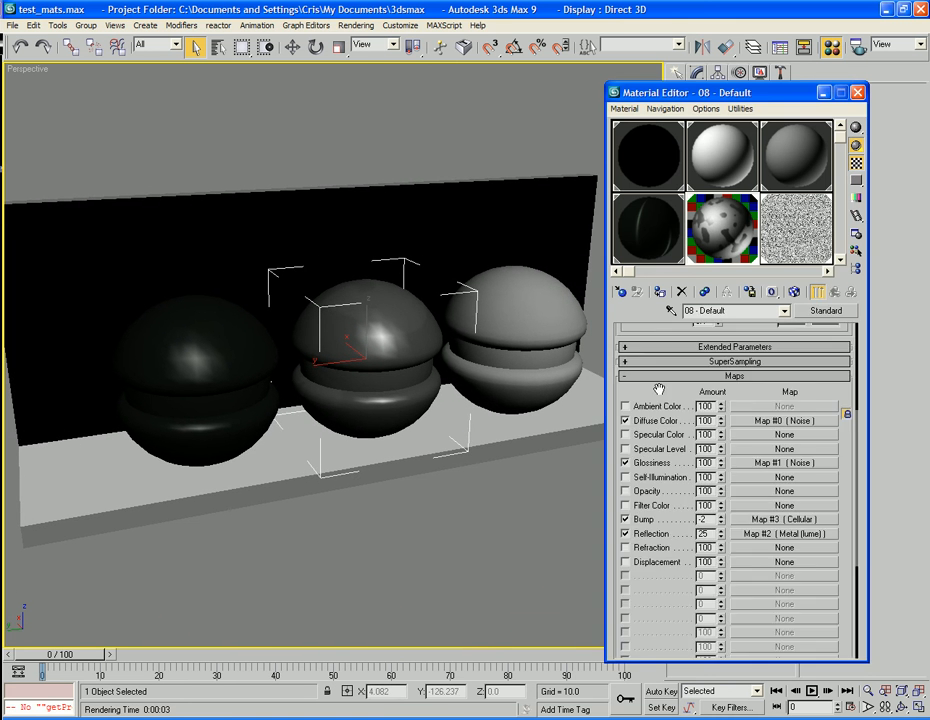
{"action": "left_click_drag", "start_coordinate": [658, 388], "coordinate": [691, 577]}
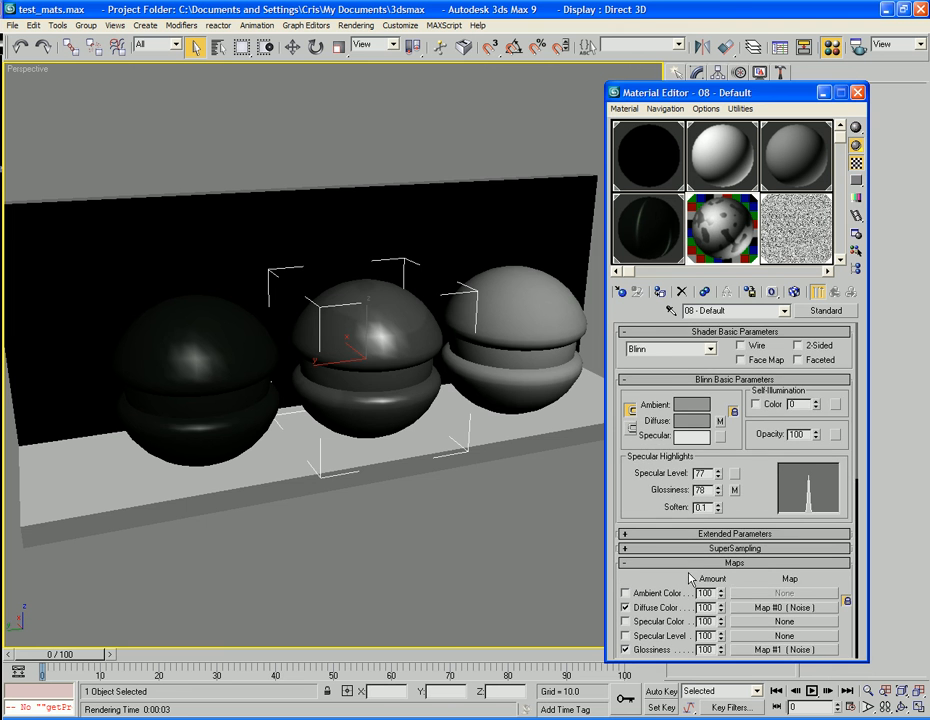
{"action": "left_click", "coordinate": [719, 422]}
{"action": "left_click", "coordinate": [707, 550]}
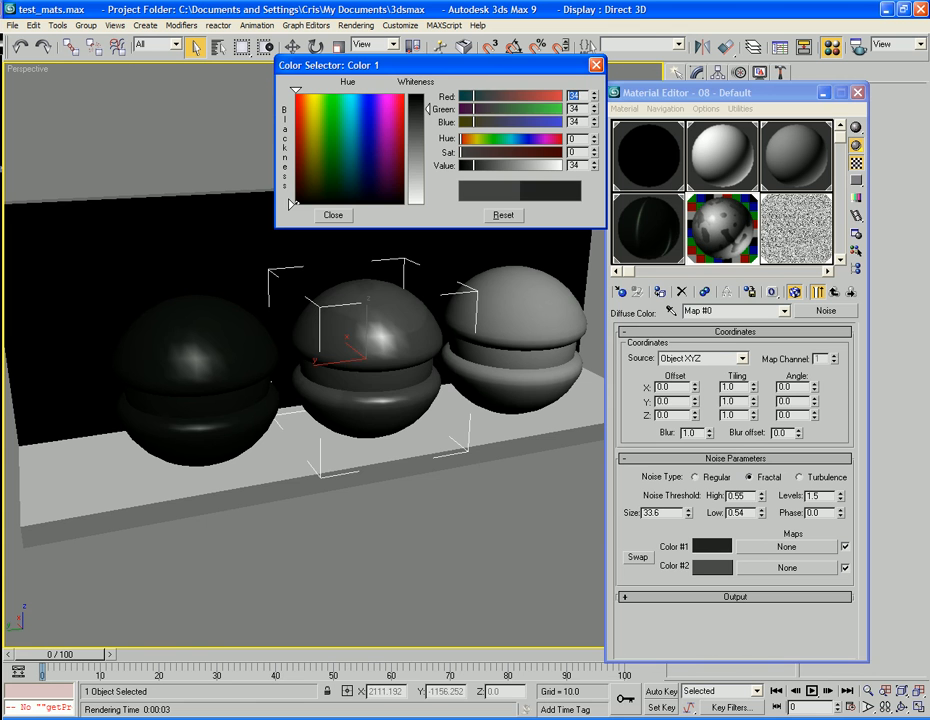
{"action": "left_click", "coordinate": [704, 567]}
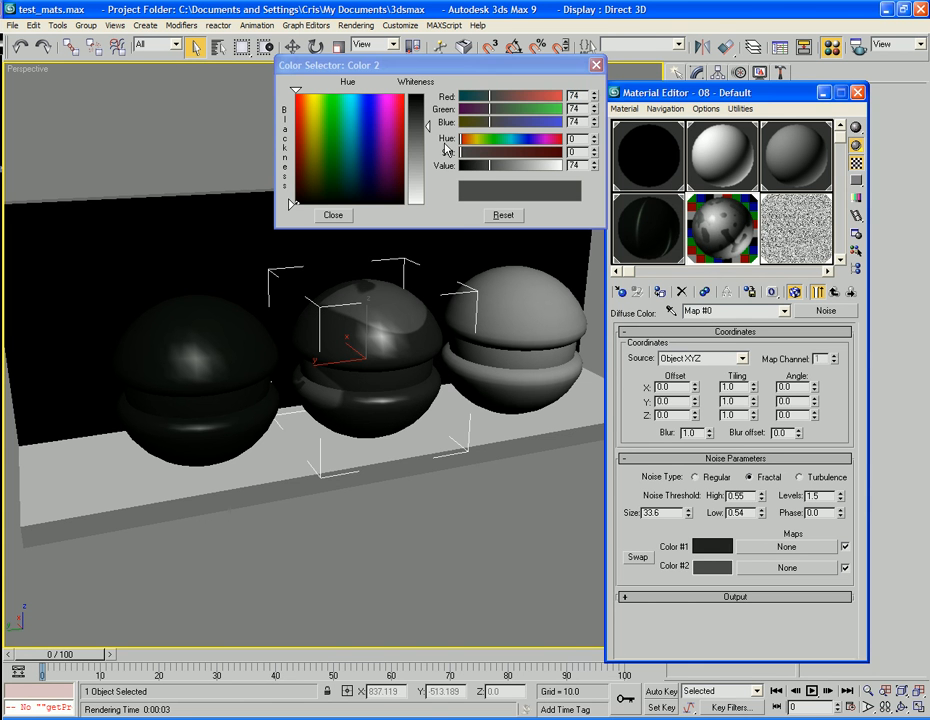
{"action": "left_click_drag", "start_coordinate": [429, 127], "coordinate": [432, 117]}
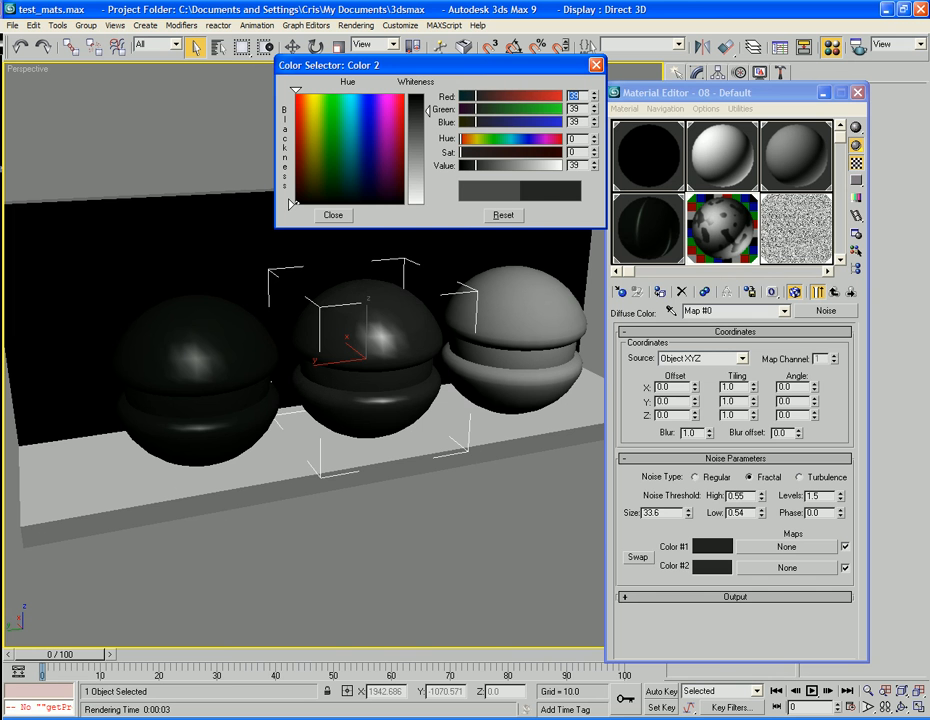
Render the perspective view with all three test objects and close the rendered image.
{"action": "key", "text": "F9"}
{"action": "left_click", "coordinate": [336, 216]}
{"action": "key", "text": "F9"}
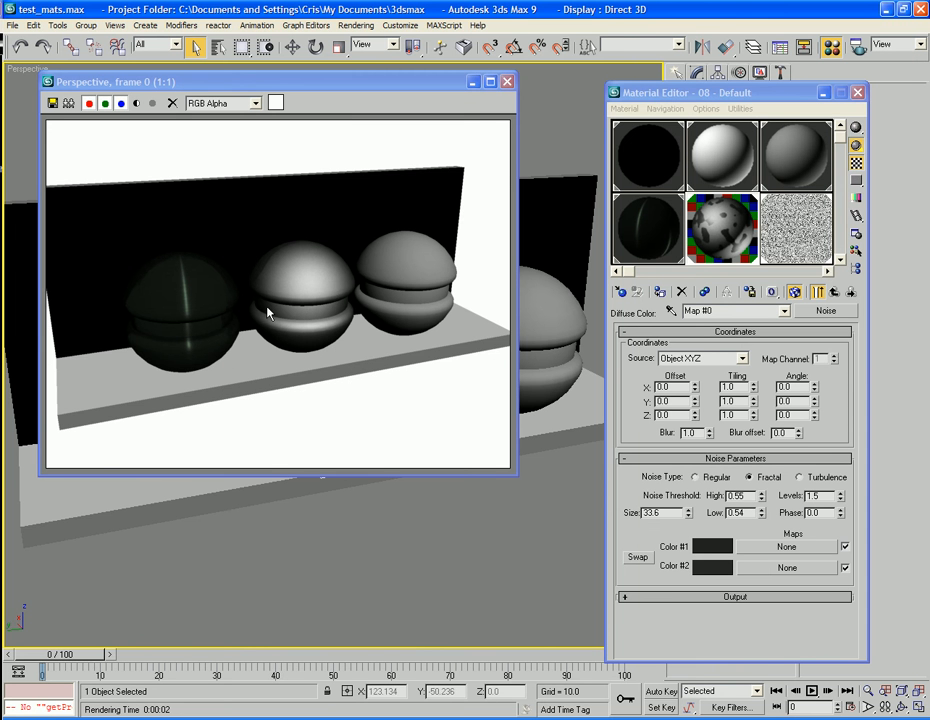
{"action": "left_click", "coordinate": [508, 80]}
Put the complete standard material into the material library under the name Lighter_material.
{"action": "scroll", "coordinate": [331, 310], "scroll_direction": "up", "scroll_amount": 2}
{"action": "middle_click_drag", "start_coordinate": [331, 310], "coordinate": [377, 353], "text": "alt"}
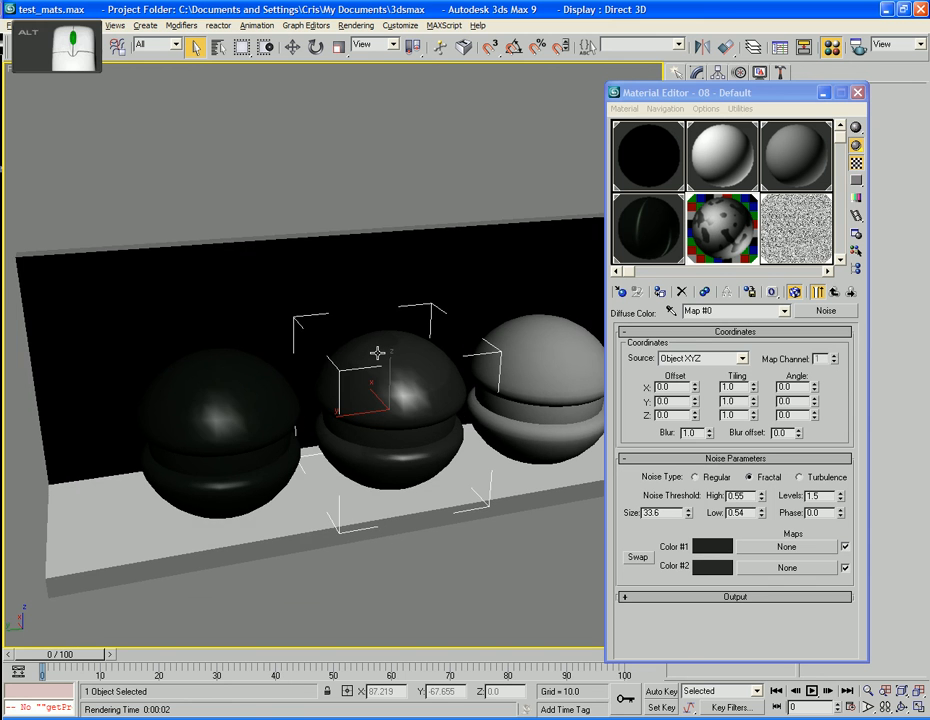
{"action": "scroll", "coordinate": [378, 353], "scroll_direction": "down", "scroll_amount": 5}
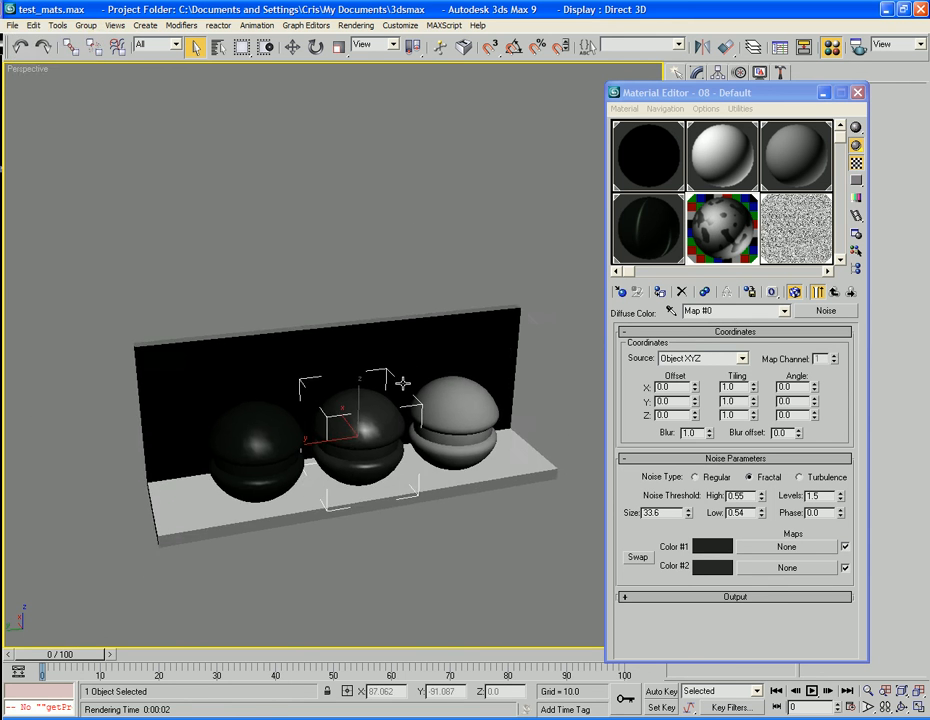
{"action": "left_click", "coordinate": [657, 297]}
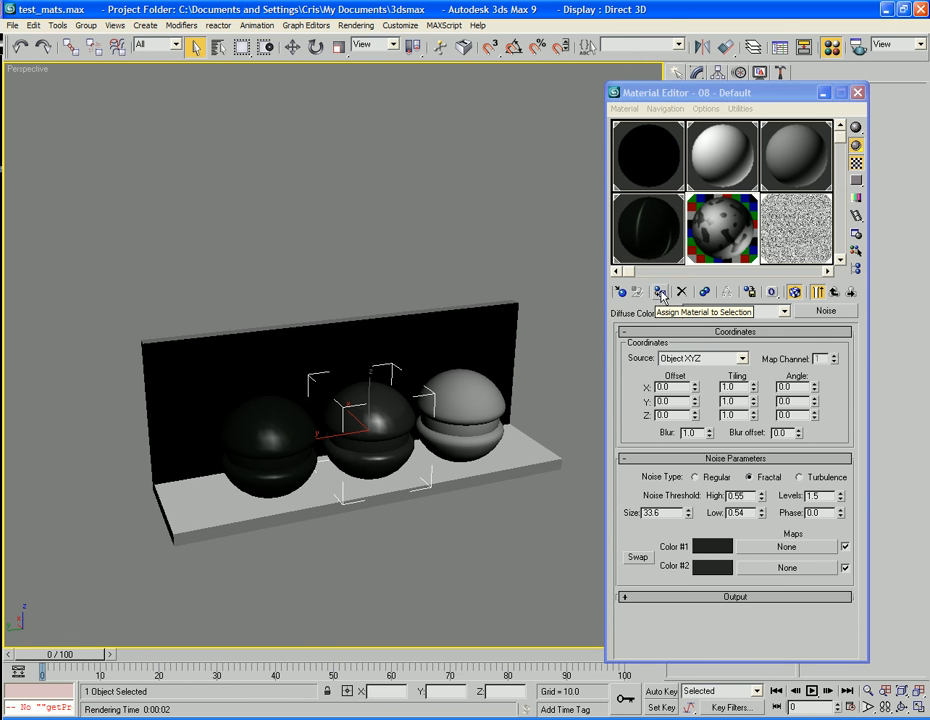
{"action": "left_click", "coordinate": [748, 294]}
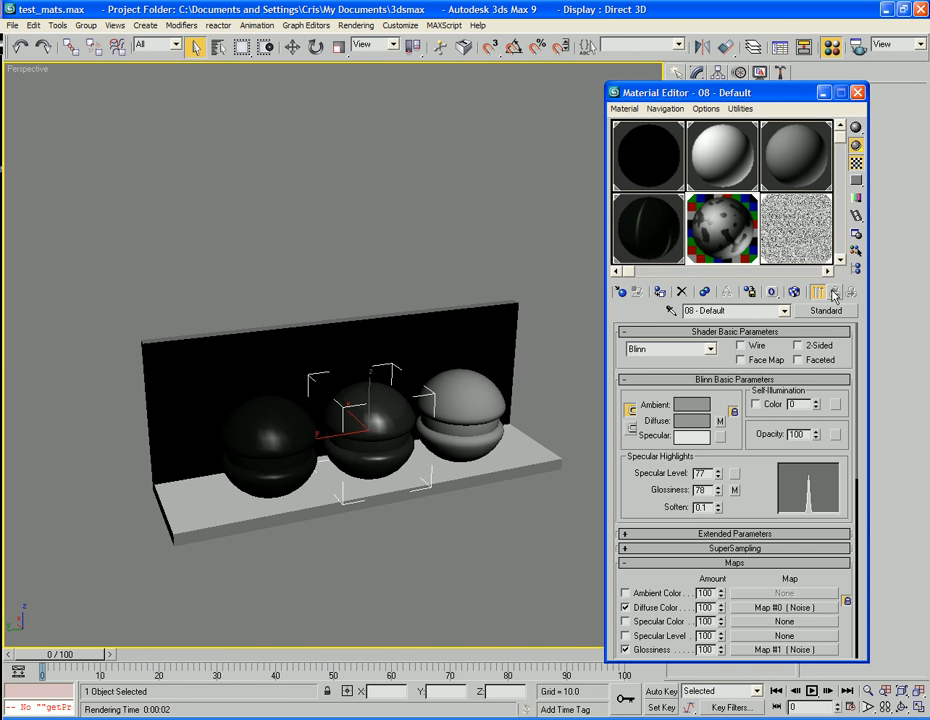
{"action": "left_click", "coordinate": [752, 293]}
{"action": "type", "text": "Ligh"}
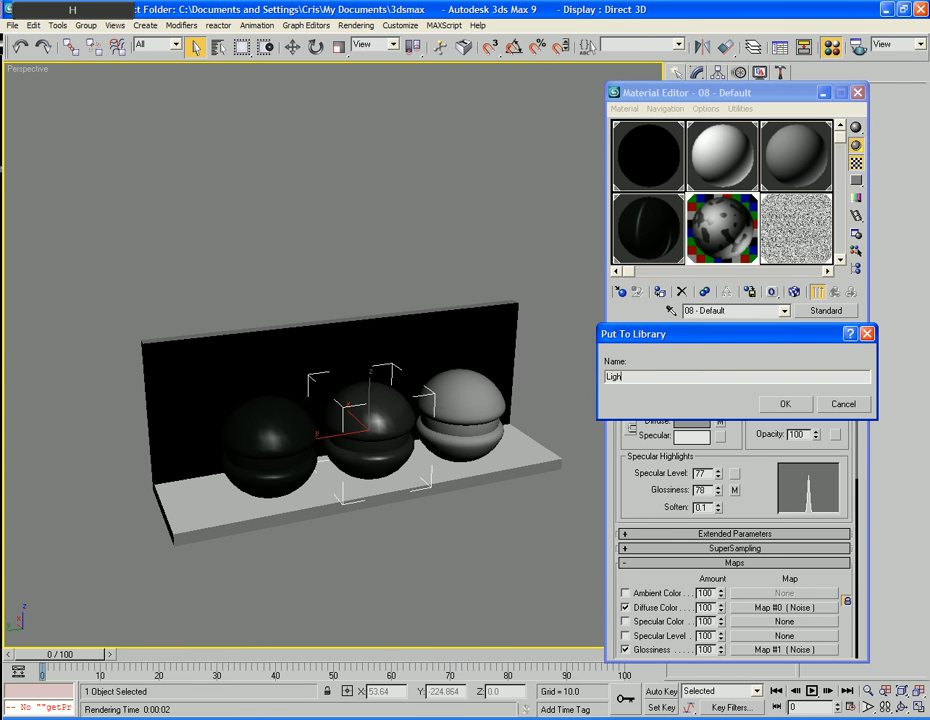
{"action": "type", "text": "ter_material"}
{"action": "key", "text": "Return"}
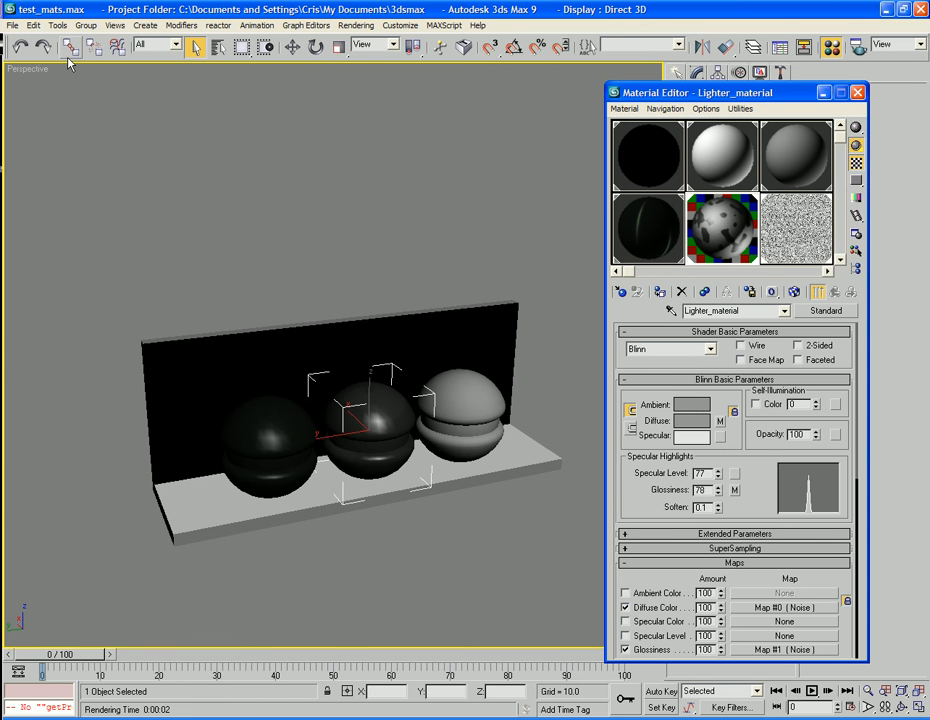
Deselect the middle test object in the perspective view.
{"action": "left_click", "coordinate": [132, 172]}
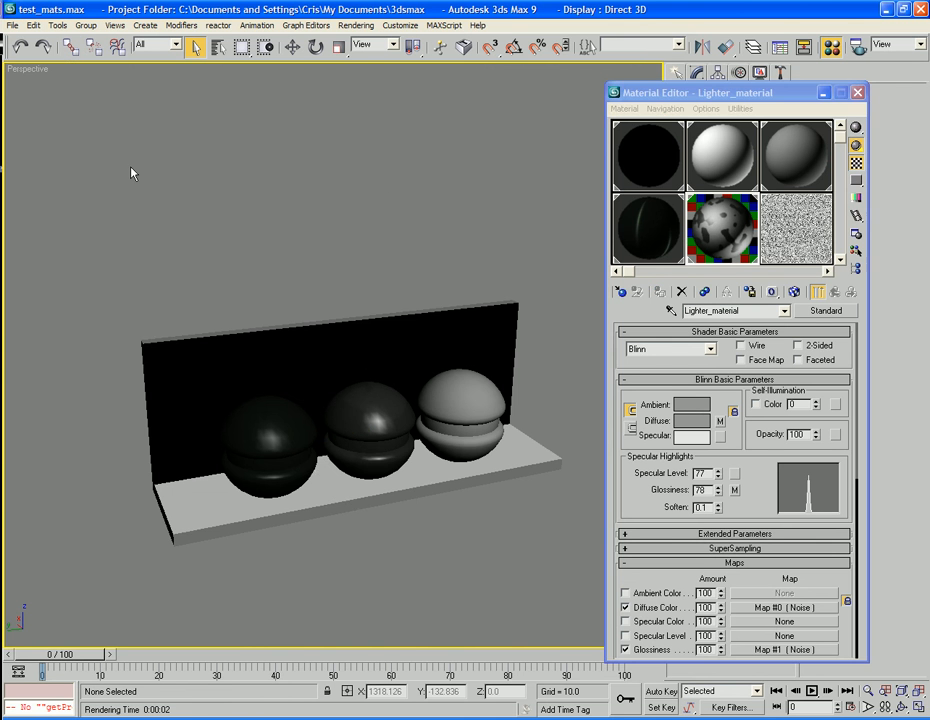
{"action": "scroll", "coordinate": [118, 158], "scroll_direction": "down", "scroll_amount": 5}
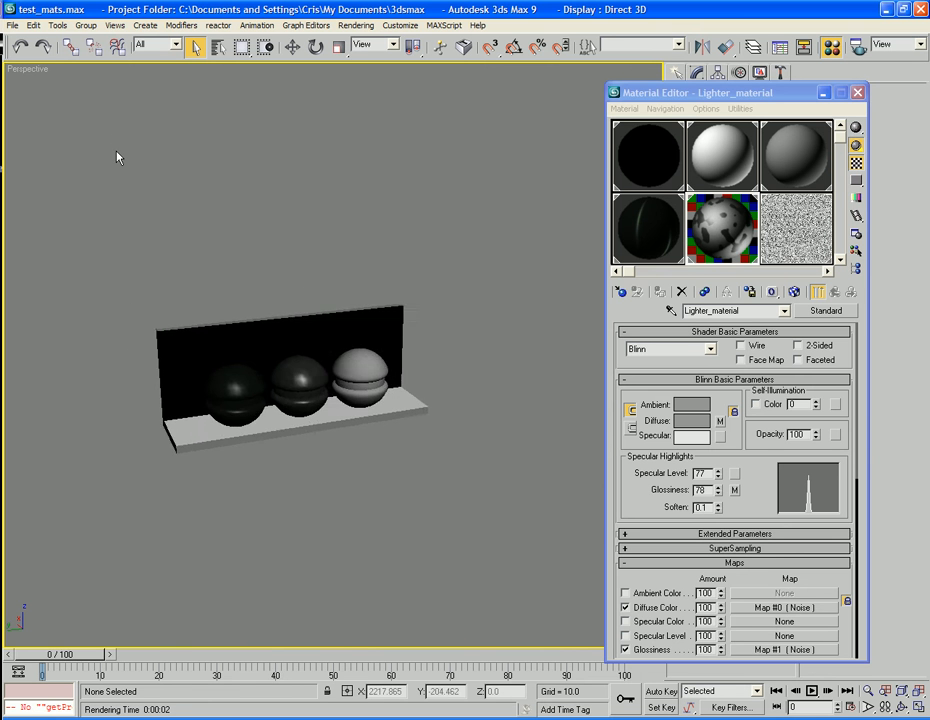
{"action": "scroll", "coordinate": [118, 157], "scroll_direction": "up", "scroll_amount": 2}
{"action": "middle_click_drag", "start_coordinate": [118, 157], "coordinate": [229, 141]}
{"action": "scroll", "coordinate": [191, 172], "scroll_direction": "up", "scroll_amount": 2}
{"action": "scroll", "coordinate": [197, 118], "scroll_direction": "down", "scroll_amount": 3}
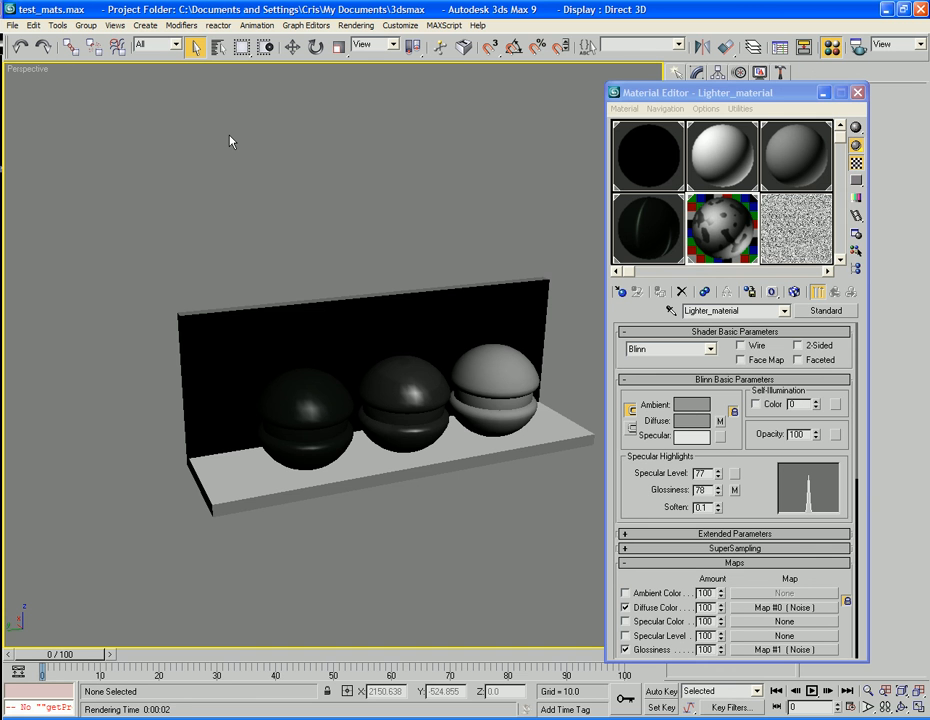